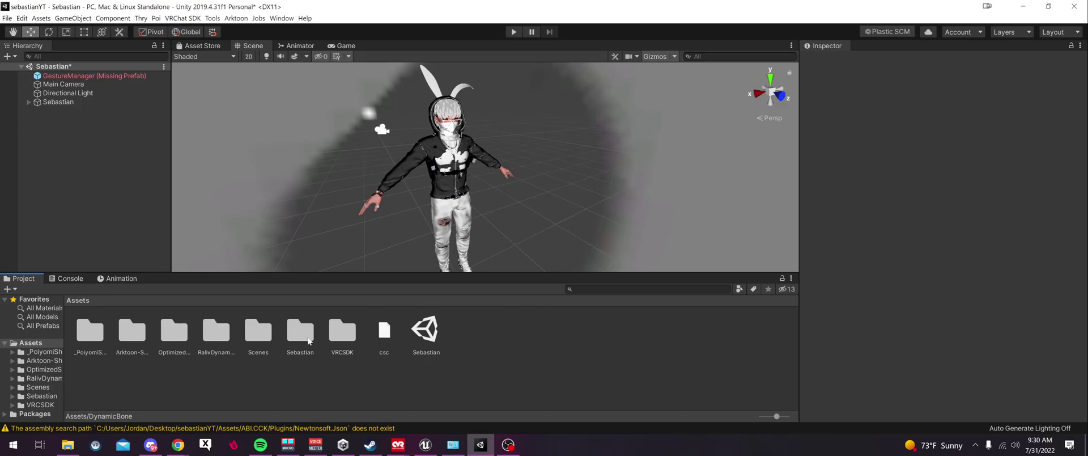
Switch to Chrome, review the SDK3 To CCK Converter v1b page on Gumroad, and enter 0 as the price.
mouse_move(178, 444)
left_click(256, 398)
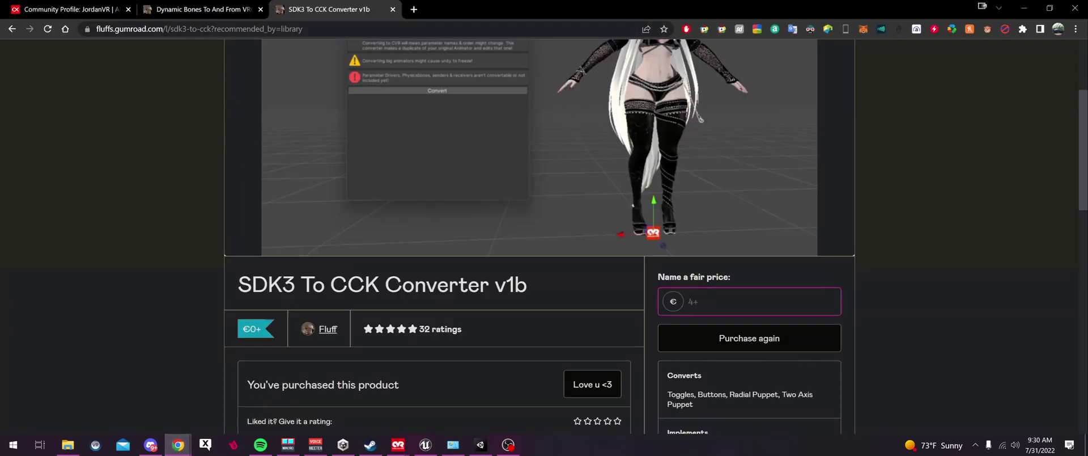
left_click_drag(238, 283, 313, 283)
left_click(385, 264)
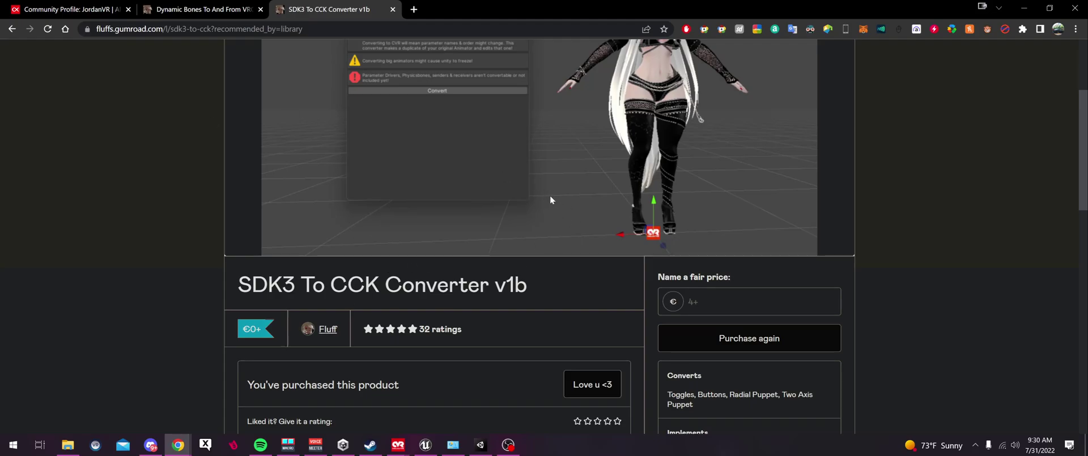
scroll(553, 199, "up", 1)
scroll(554, 199, "down", 1)
left_click(691, 302)
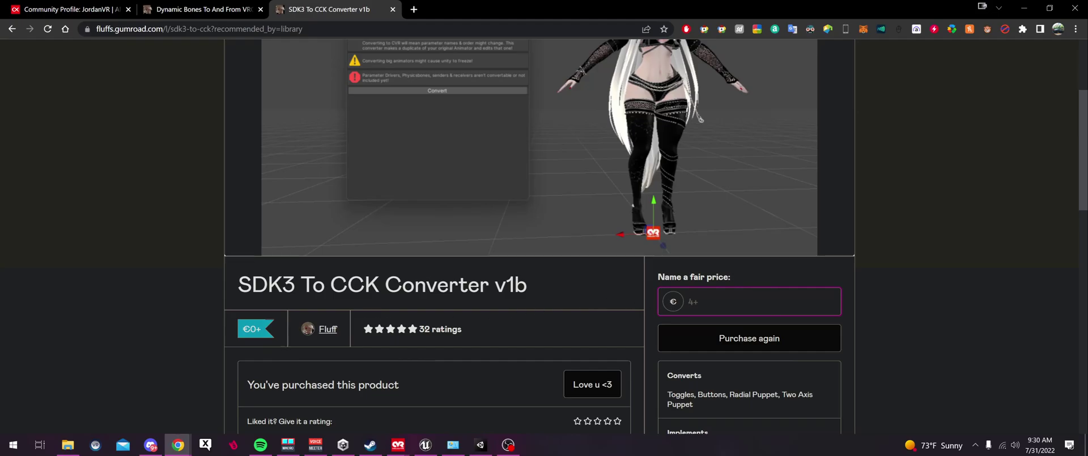
type("0")
scroll(714, 331, "up", 1)
key("ctrl+a")
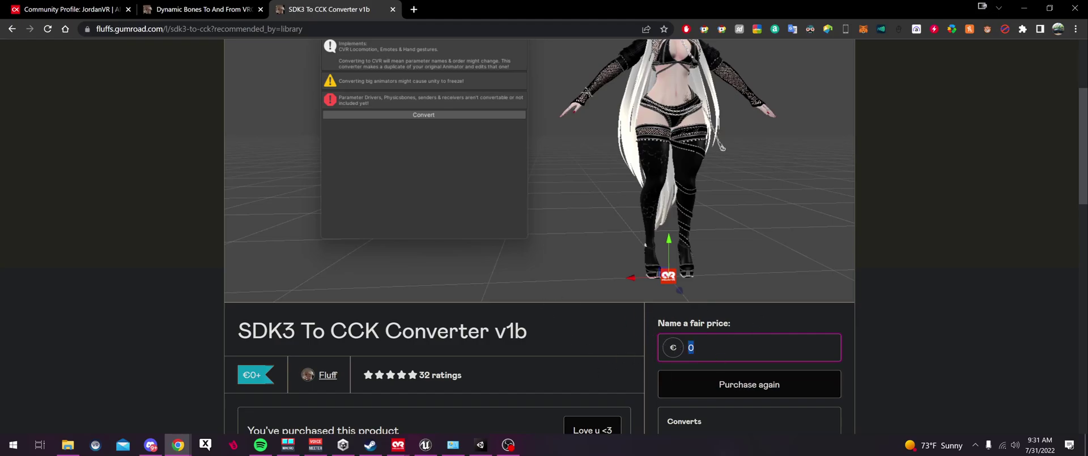
Check the Gumroad page of the Dynamic Bones To And From VRC Physics Bones Converter V2b, and switch back to the sebastianYT project in Unity.
key("ctrl+shift+Tab")
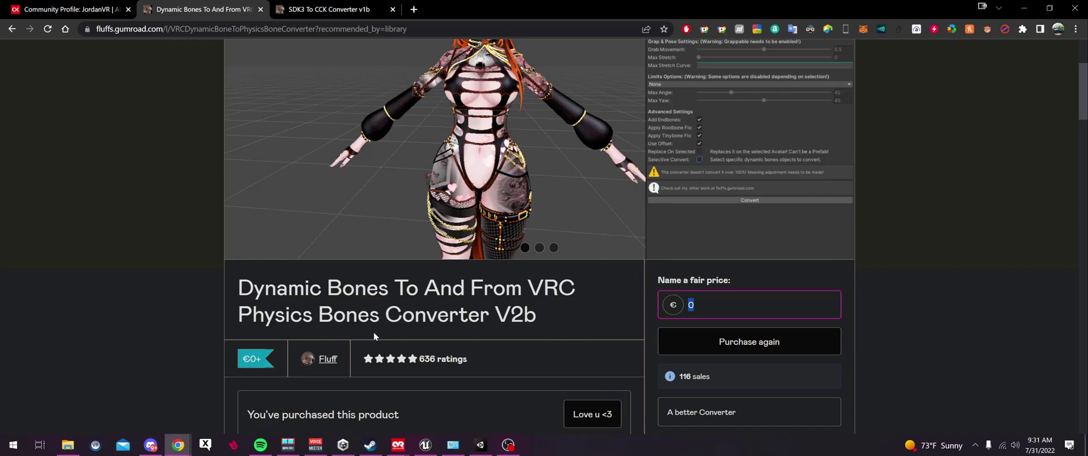
mouse_move(479, 447)
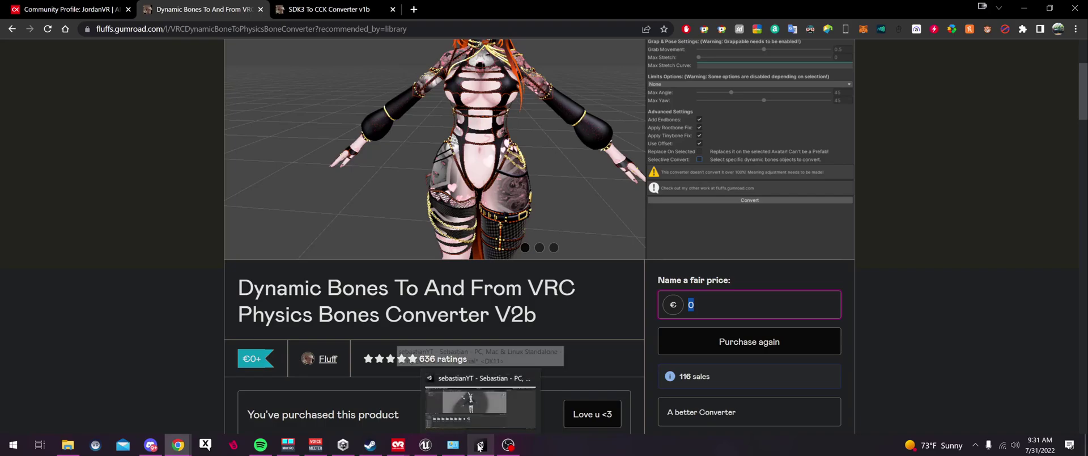
left_click(531, 378)
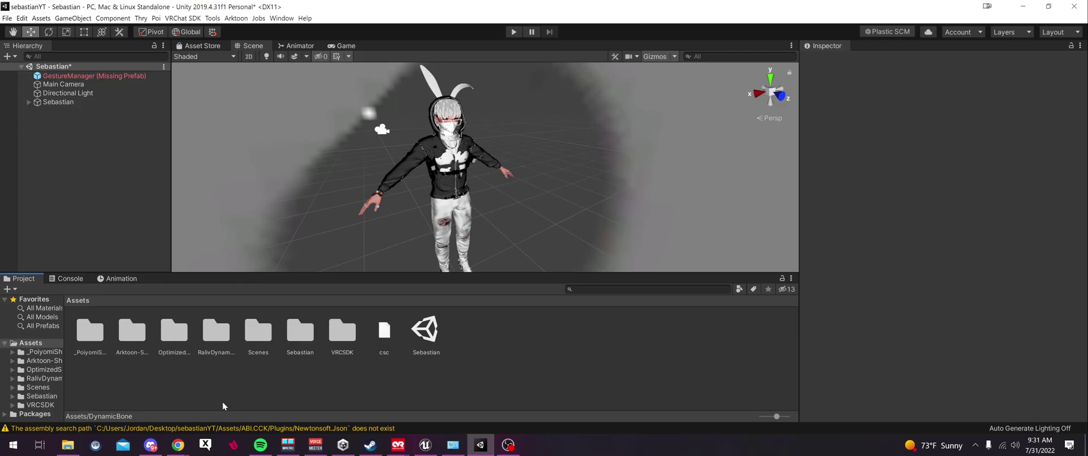
Import all contents of dynamic_bones.unitypackage from the SDK3-TO-CCK desktop folder into the Unity project.
left_click(68, 445)
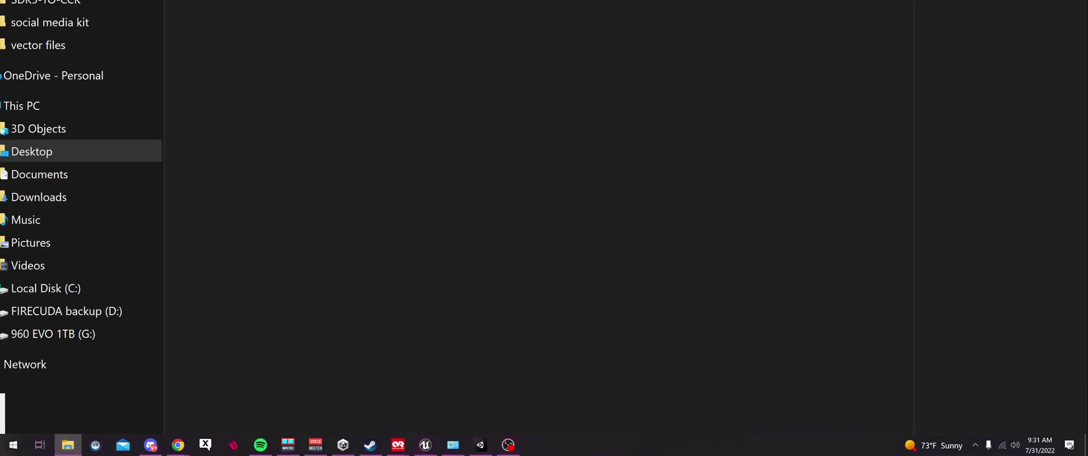
left_click_drag(535, 1, 445, 5)
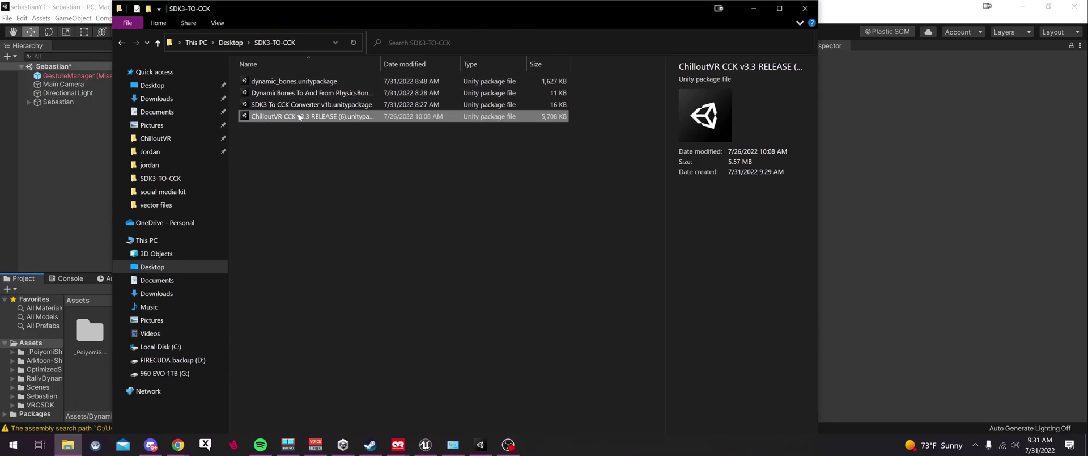
left_click(334, 105, "ctrl")
left_click_drag(310, 13, 358, 18)
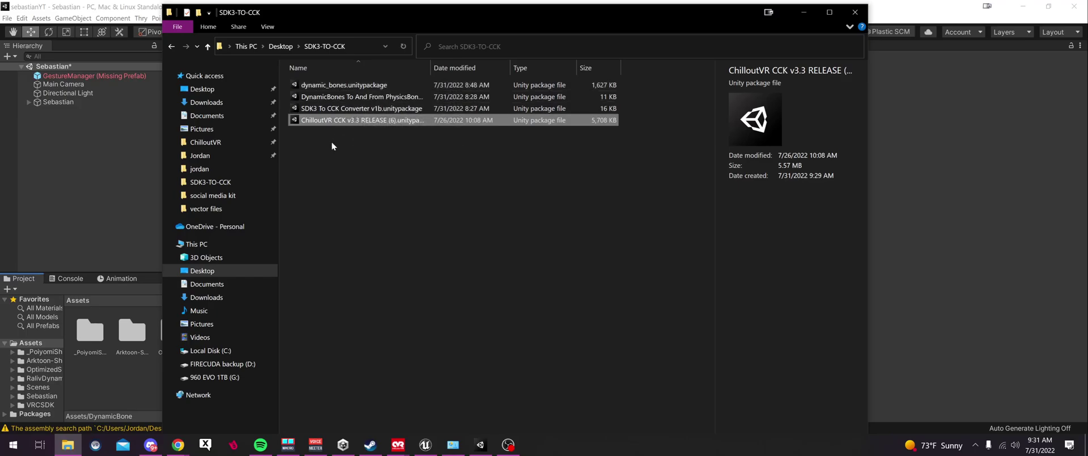
left_click_drag(331, 141, 335, 98)
left_click(348, 147)
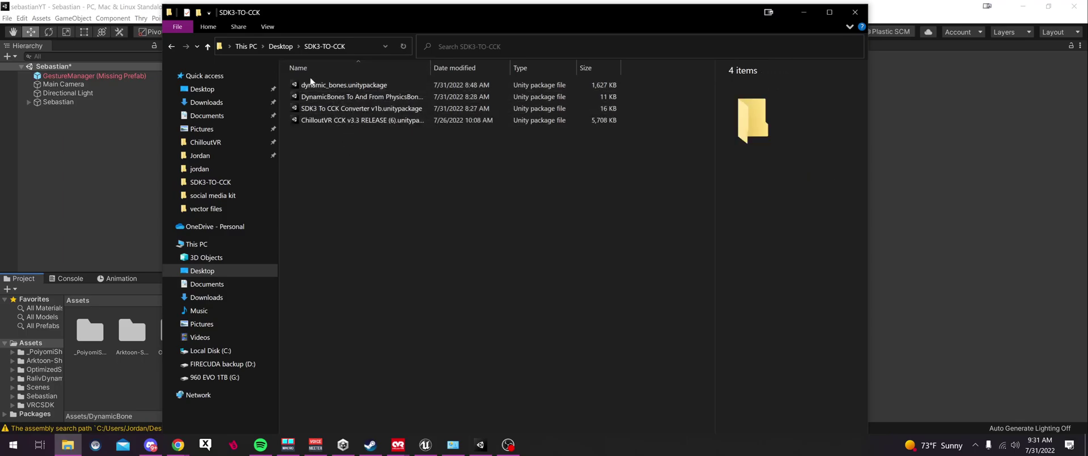
double_click(350, 86)
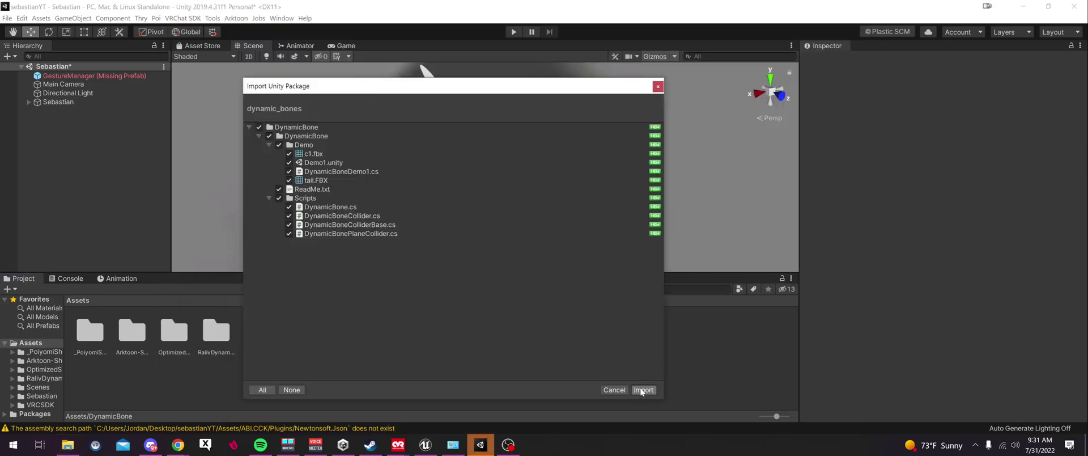
left_click(643, 391)
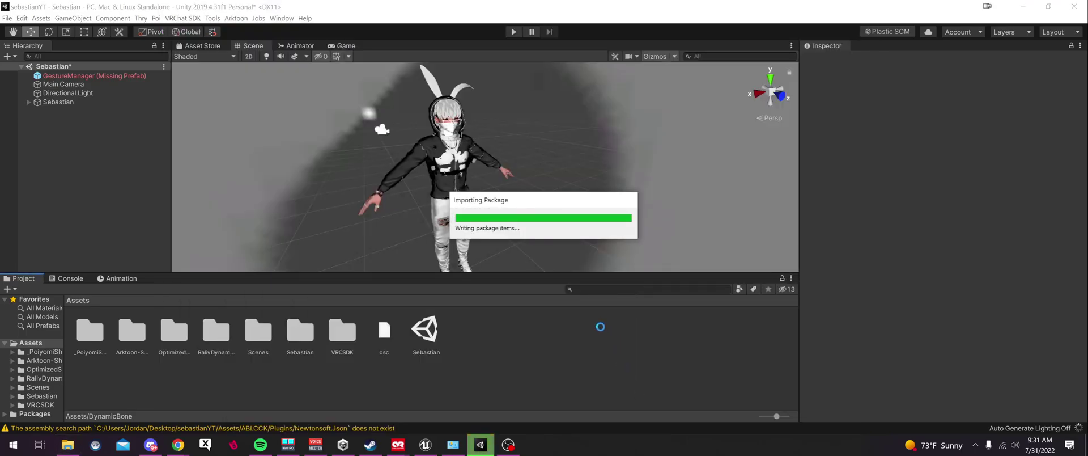
Import the full ChilloutVR CCK v3.3 RELEASE (6) package from the SDK3-TO-CCK folder into the project.
left_click(68, 444)
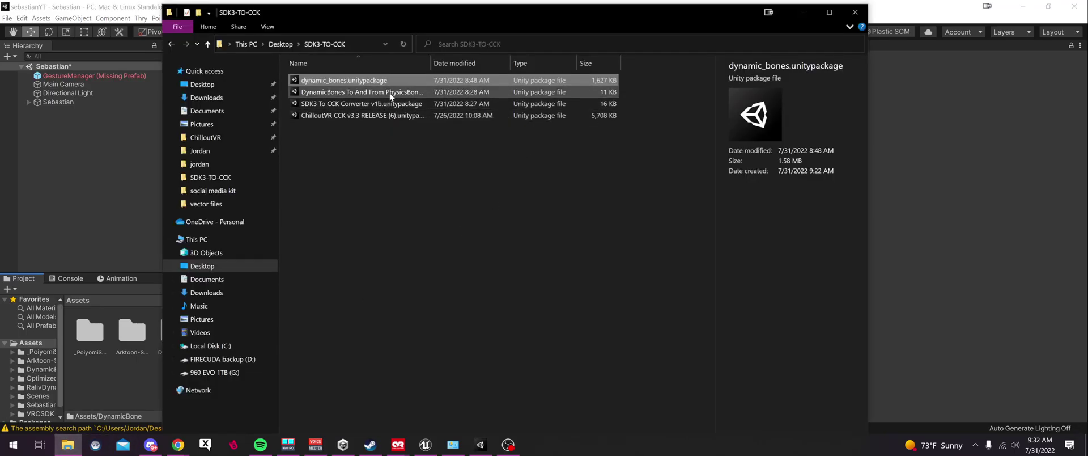
double_click(328, 116)
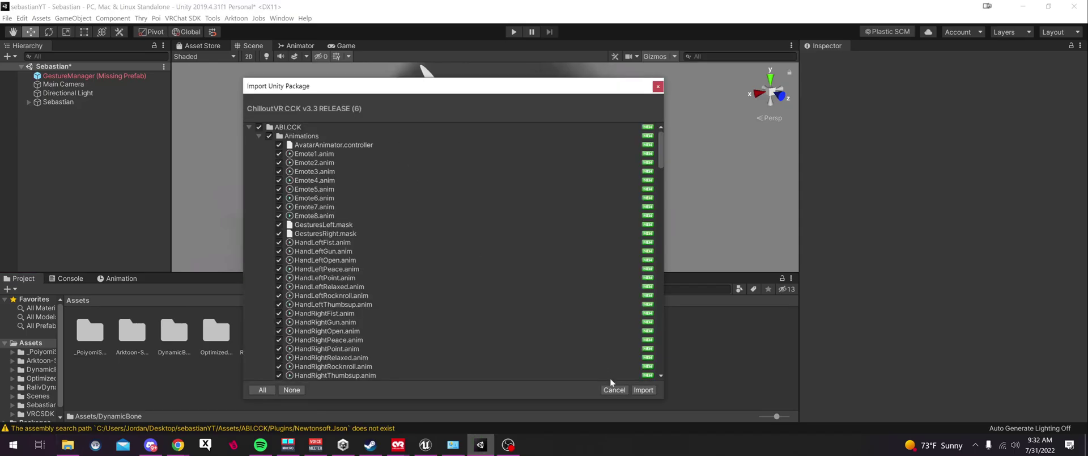
left_click(631, 389)
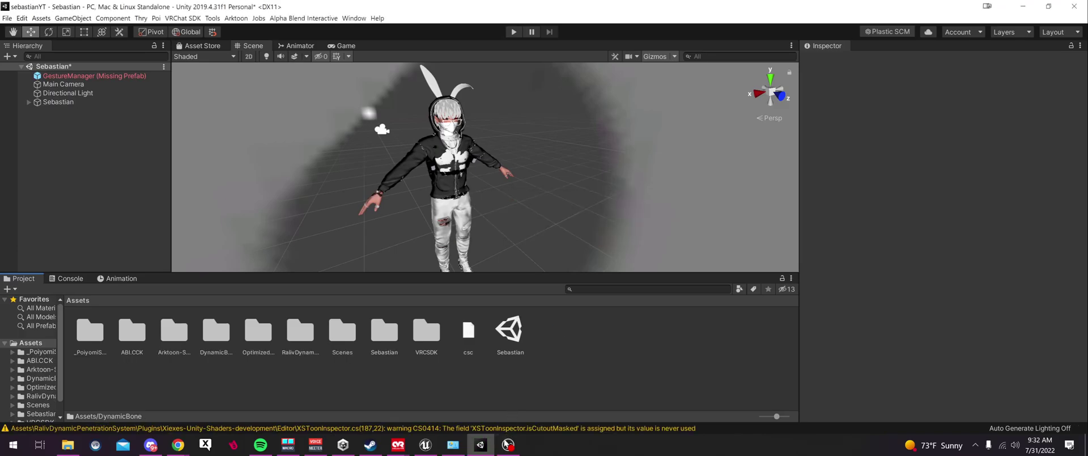
Import all files of SDK3 To CCK Converter v1b.unitypackage from the SDK3-TO-CCK folder into the project.
left_click(68, 444)
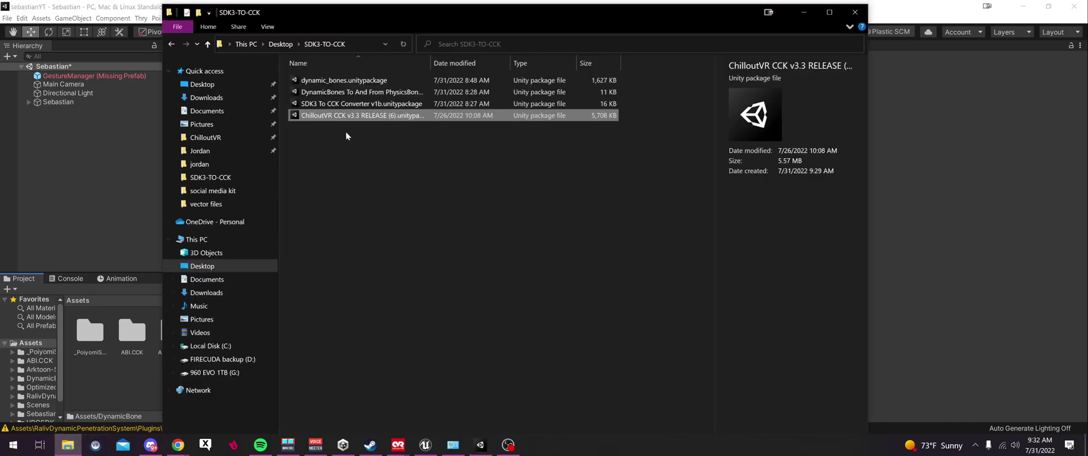
left_click(328, 105, "ctrl")
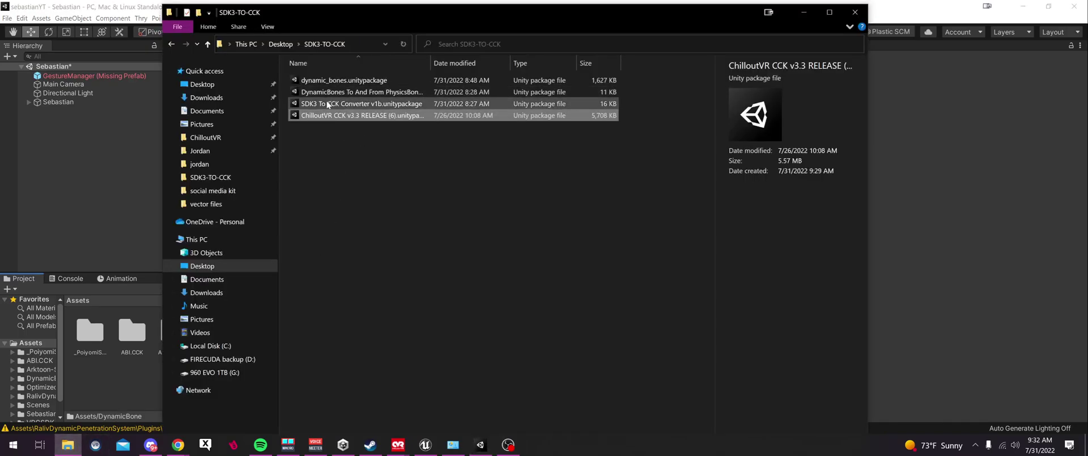
double_click(328, 104)
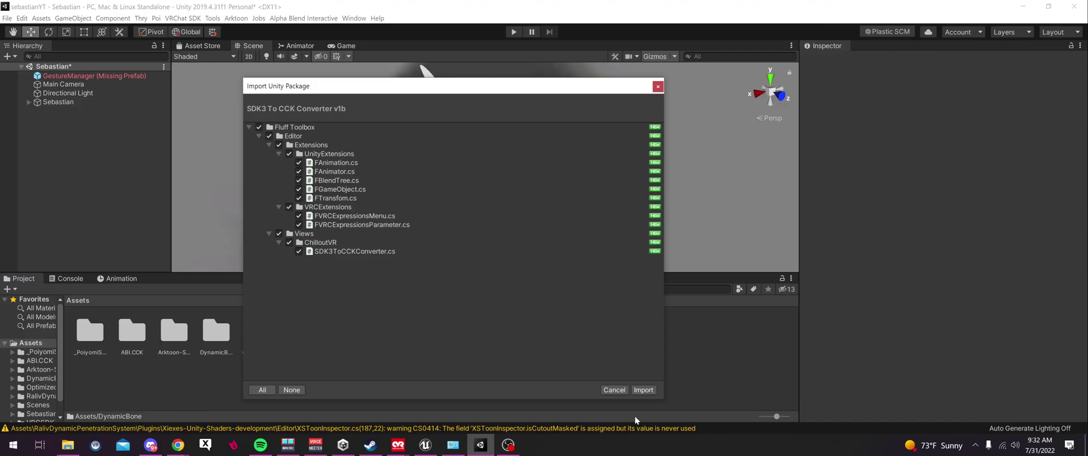
left_click(643, 390)
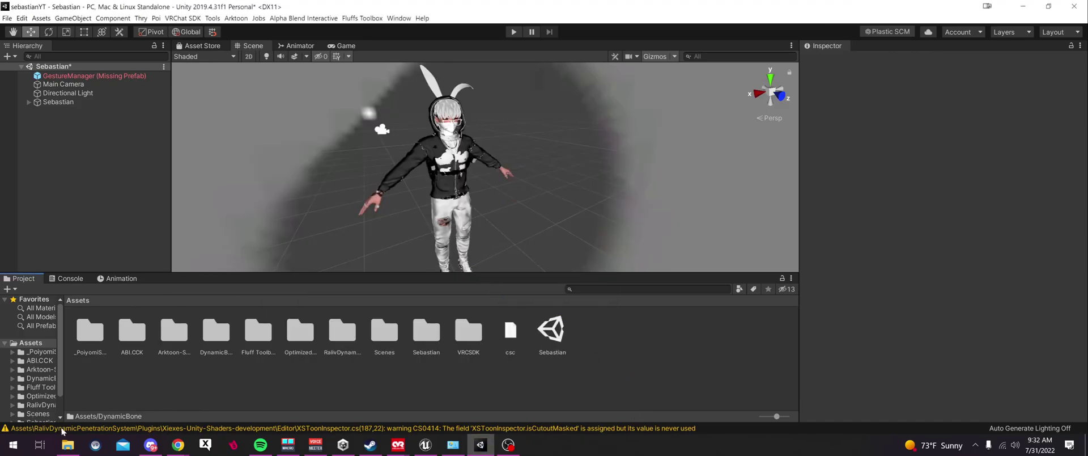
Import the DynamicBones To And From PhysicsBones converter package from the SDK3-TO-CCK folder into the project.
left_click(68, 444)
left_click(333, 93)
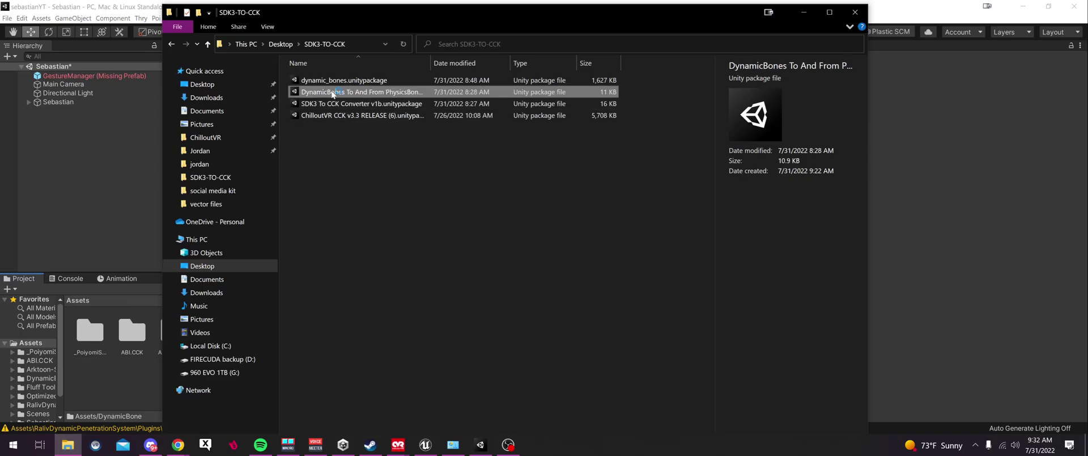
double_click(333, 92)
left_click(644, 392)
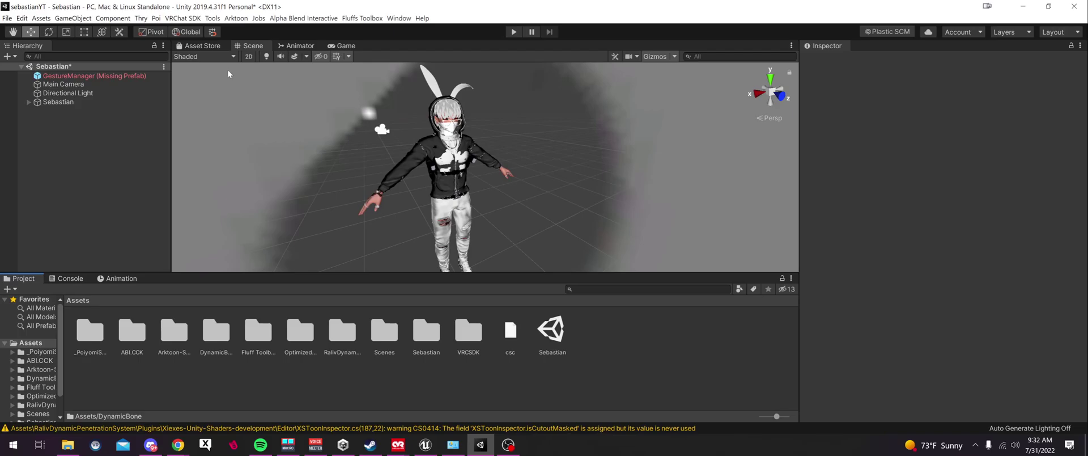
left_click(184, 19)
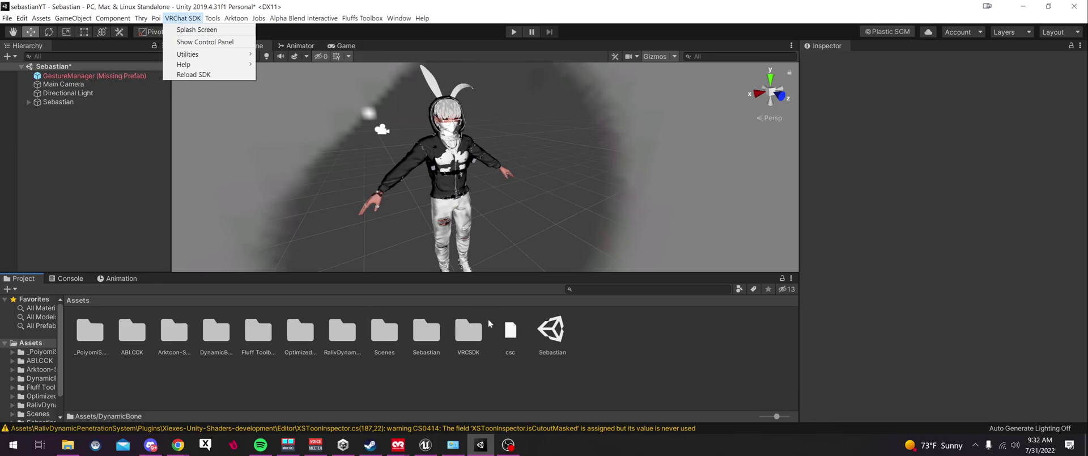
left_click(586, 350)
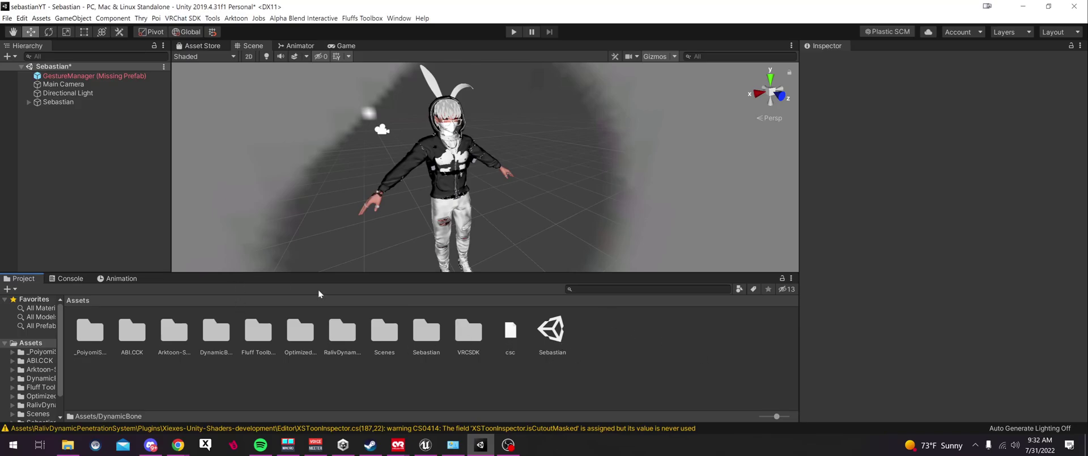
left_click(183, 18)
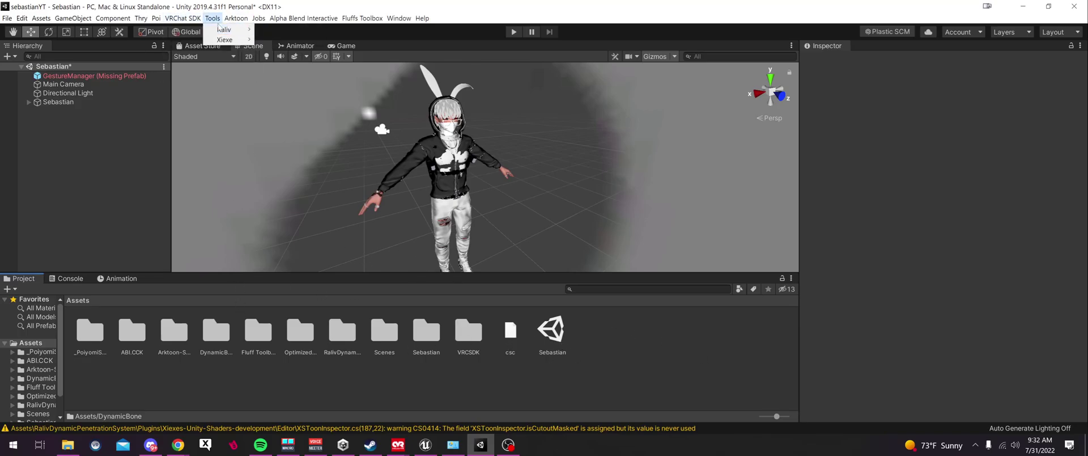
left_click(335, 286)
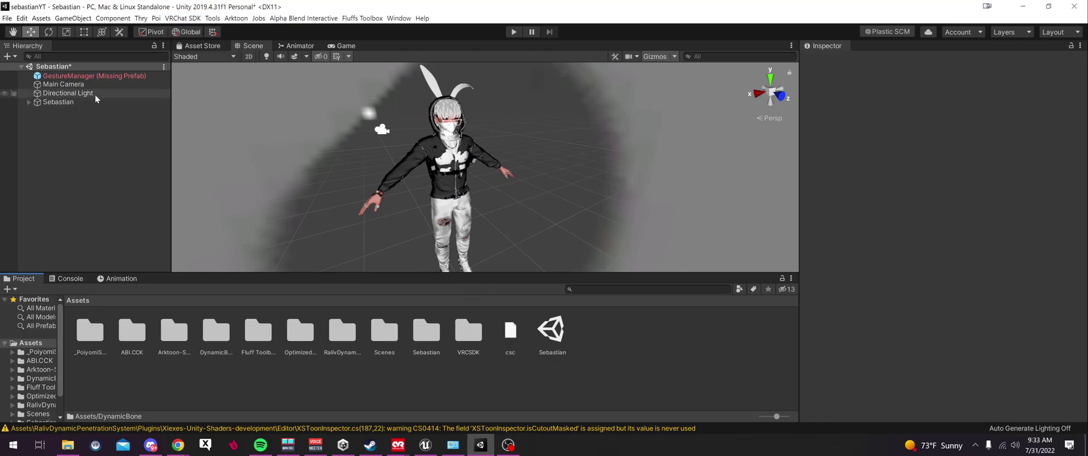
Select the Sebastian avatar in the scene and open Fluff's ChilloutVR converter for SDK3 to CCK.
left_click(65, 103)
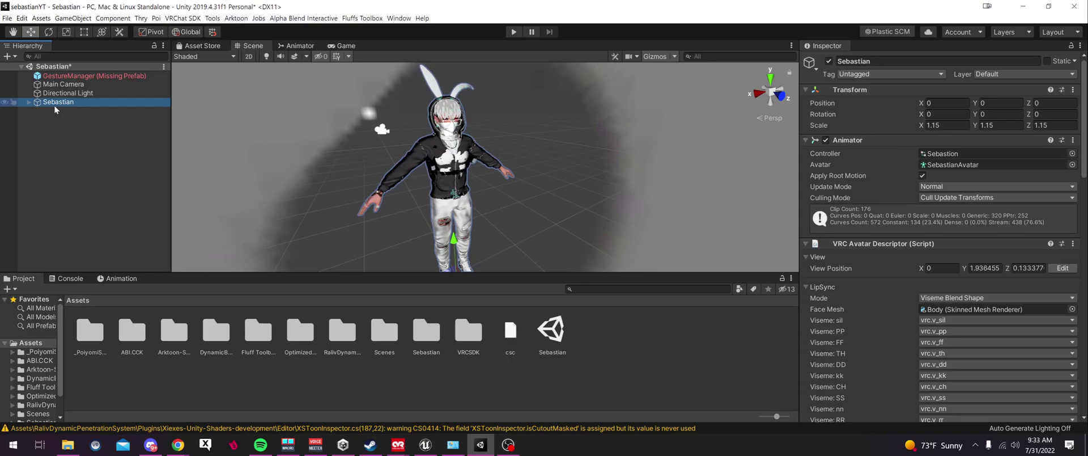
left_click(303, 18)
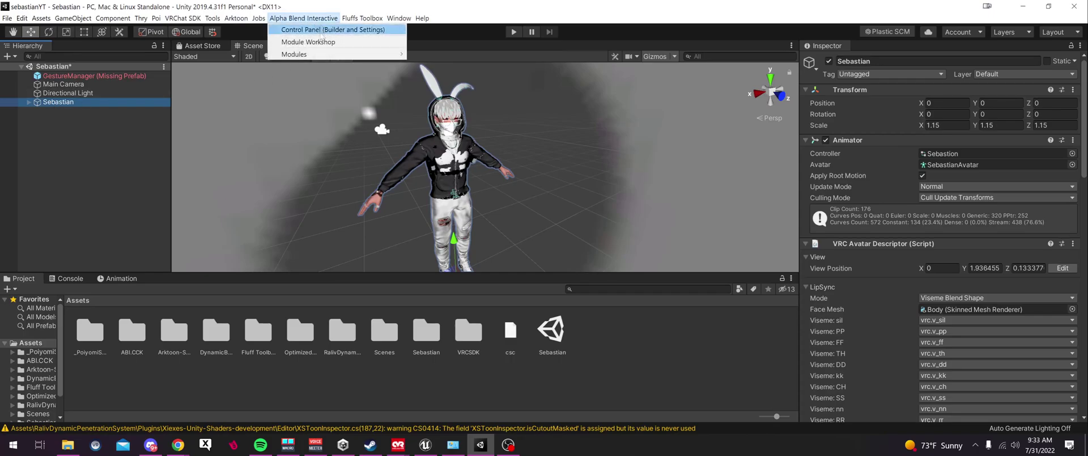
mouse_move(244, 18)
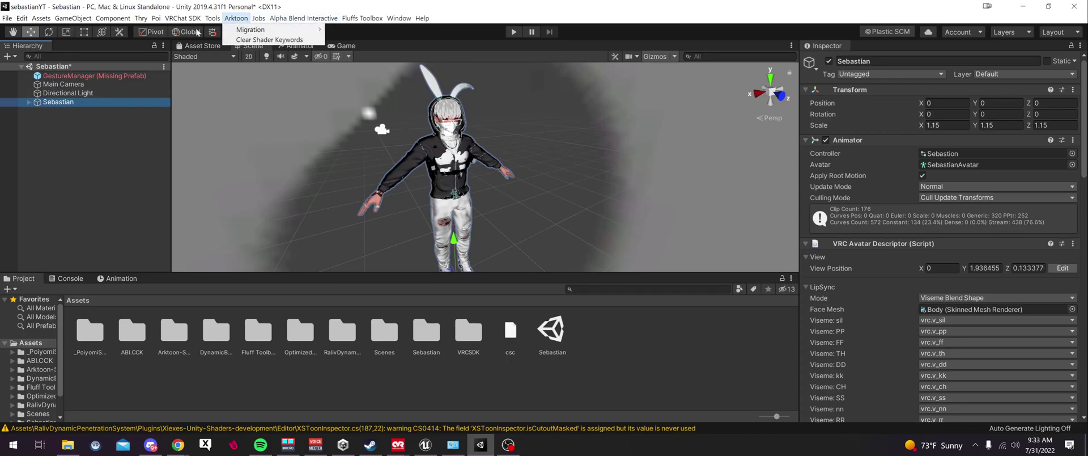
mouse_move(363, 18)
mouse_move(379, 30)
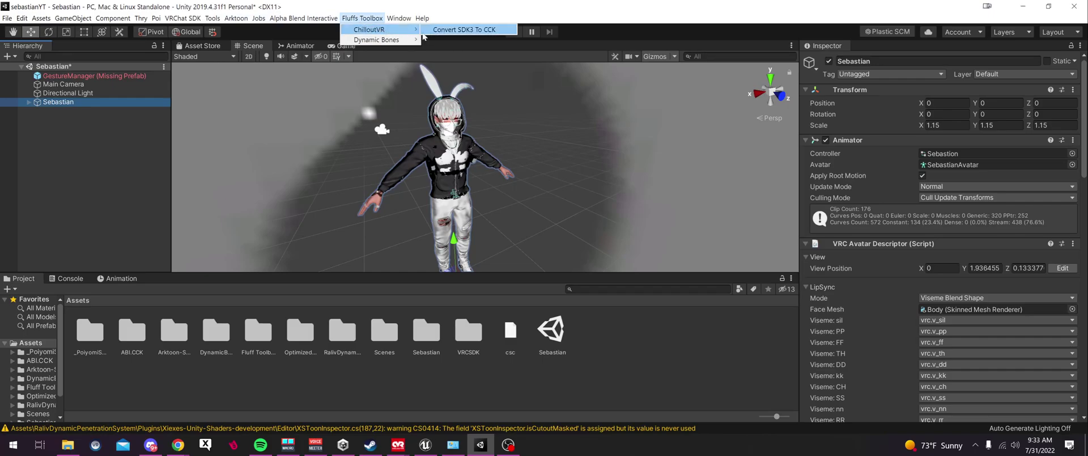
left_click(456, 32)
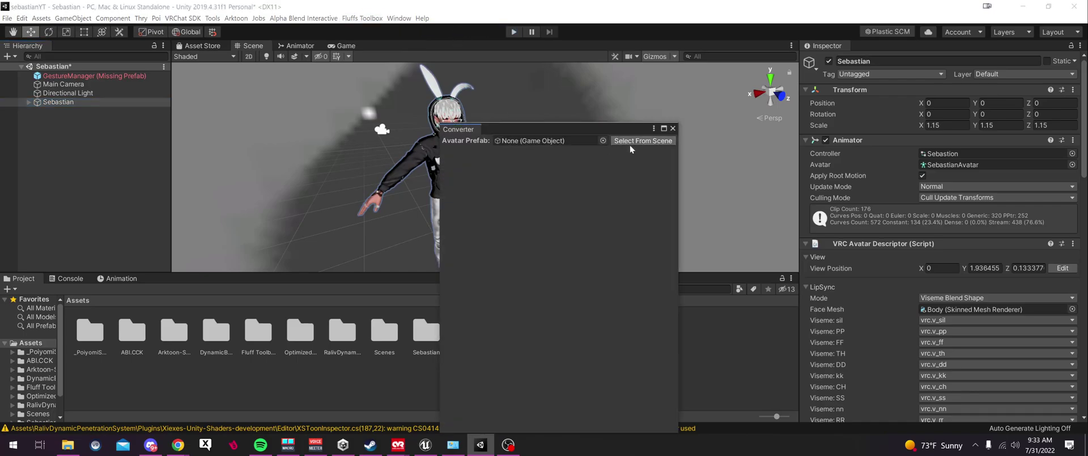
Set Sebastian from the scene as the avatar prefab, convert it without replacing the original, and close the converter.
left_click(53, 101)
left_click(643, 140)
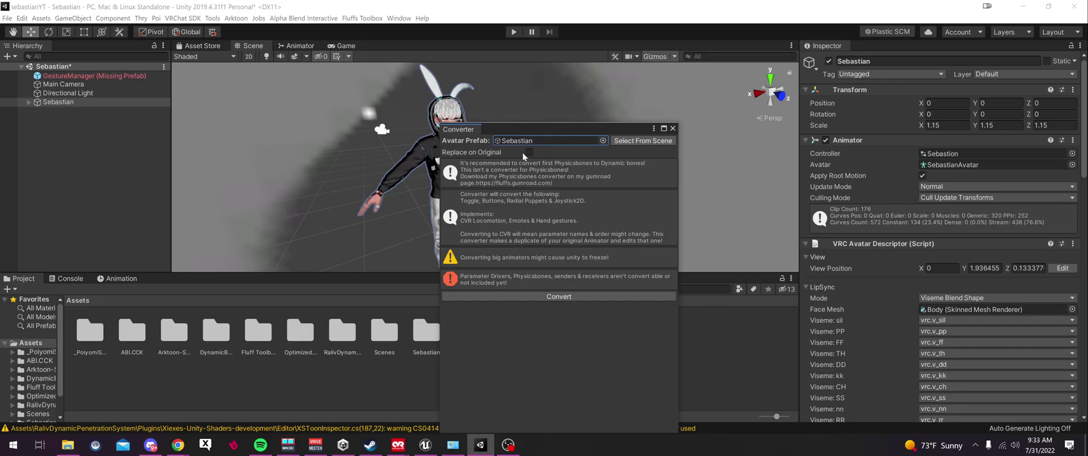
left_click(565, 297)
left_click(560, 297)
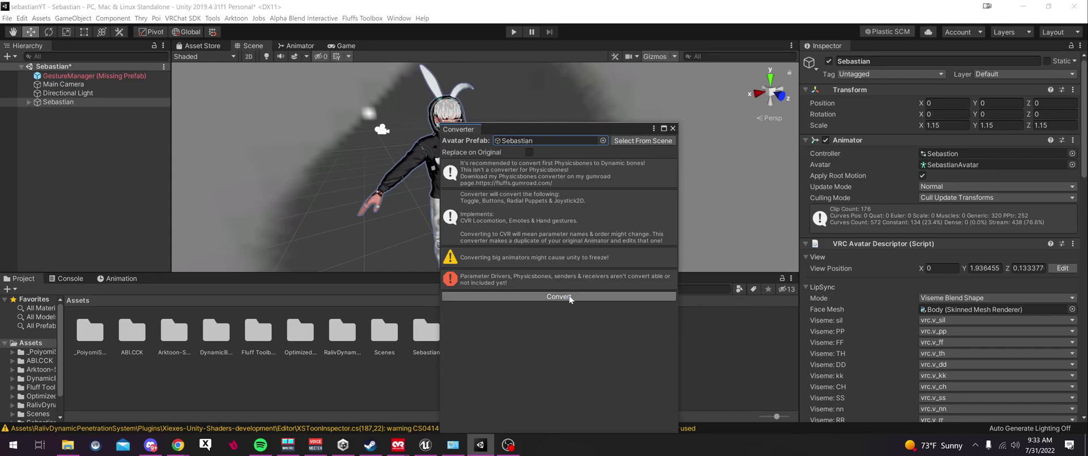
left_click(672, 129)
Deactivate the original Sebastian avatar in the scene, leaving the converted Sebastian CCK copy active.
left_click(78, 110)
left_click(67, 102)
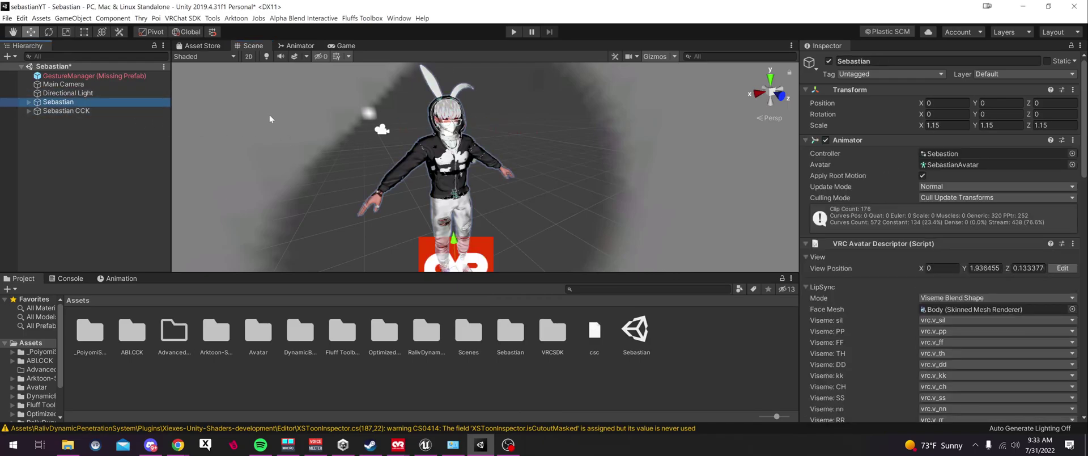
scroll(897, 269, "down", 10)
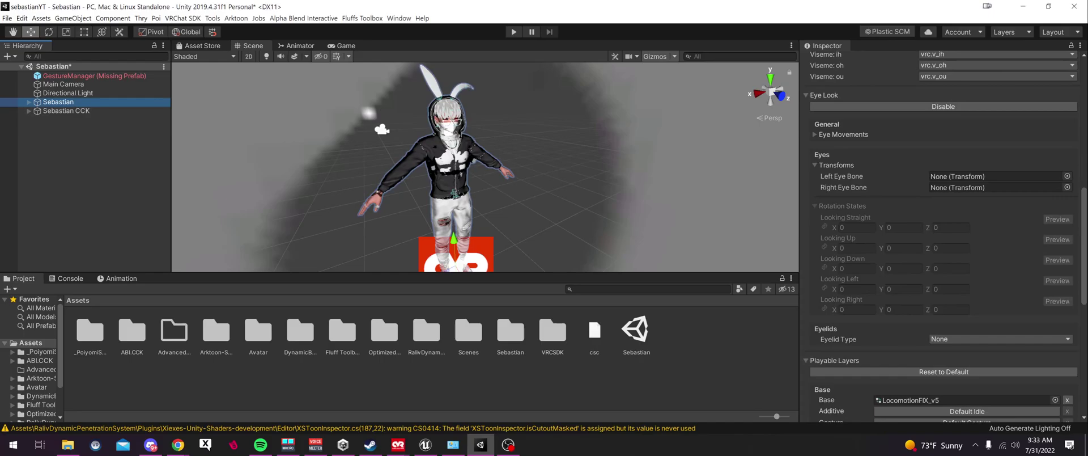
scroll(896, 269, "up", 10)
left_click(830, 61)
left_click(831, 62)
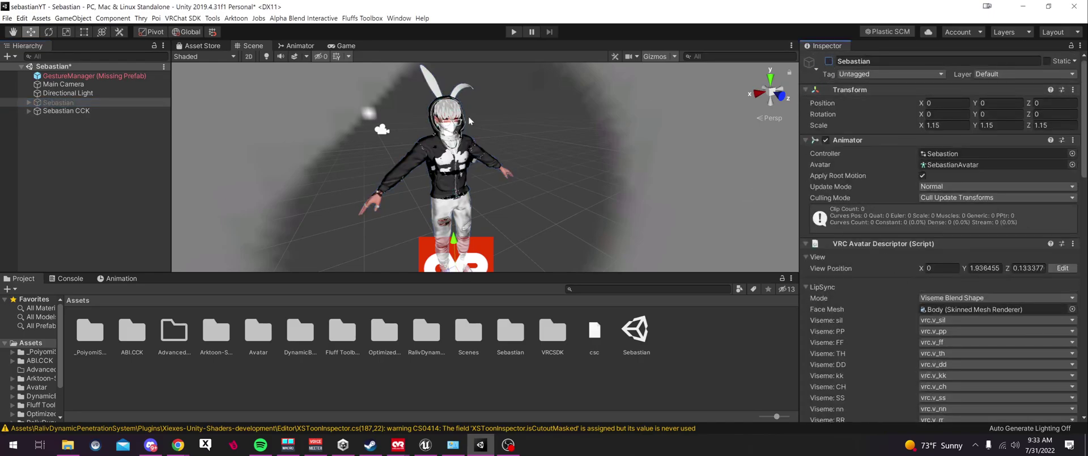
Examine the converted Sebastian CCK avatar around the head, including its view and voice position markers.
left_click(88, 110)
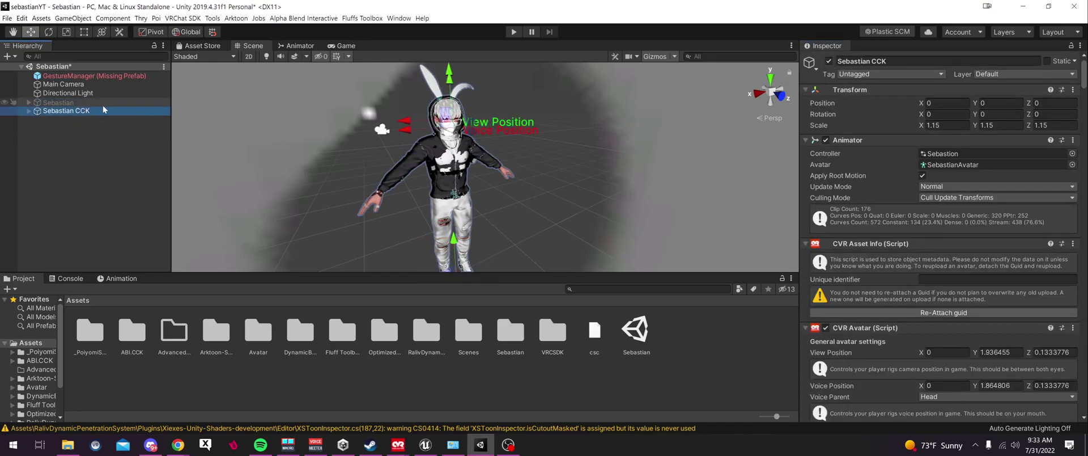
scroll(376, 149, "up", 5)
right_click_drag(387, 147, 413, 142)
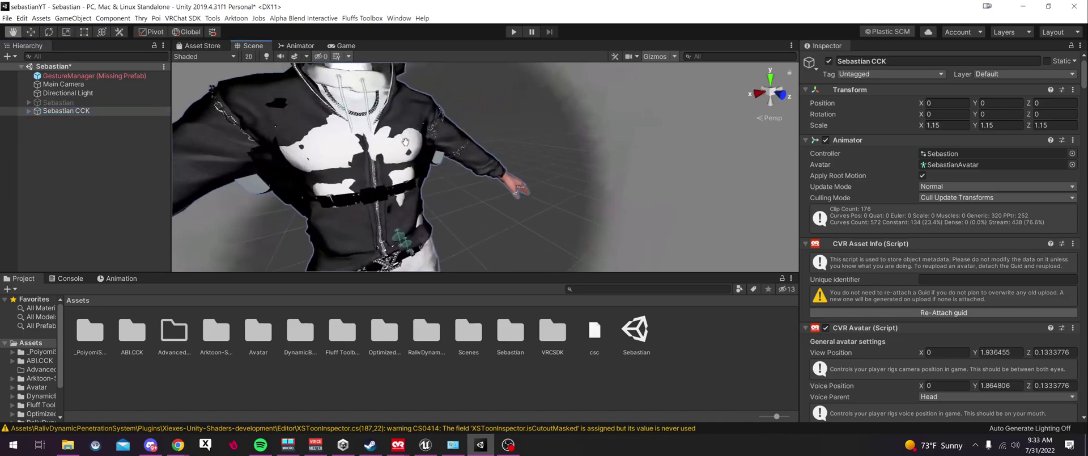
middle_click_drag(413, 143, 436, 173)
right_click_drag(437, 173, 496, 164)
middle_click_drag(495, 164, 514, 171)
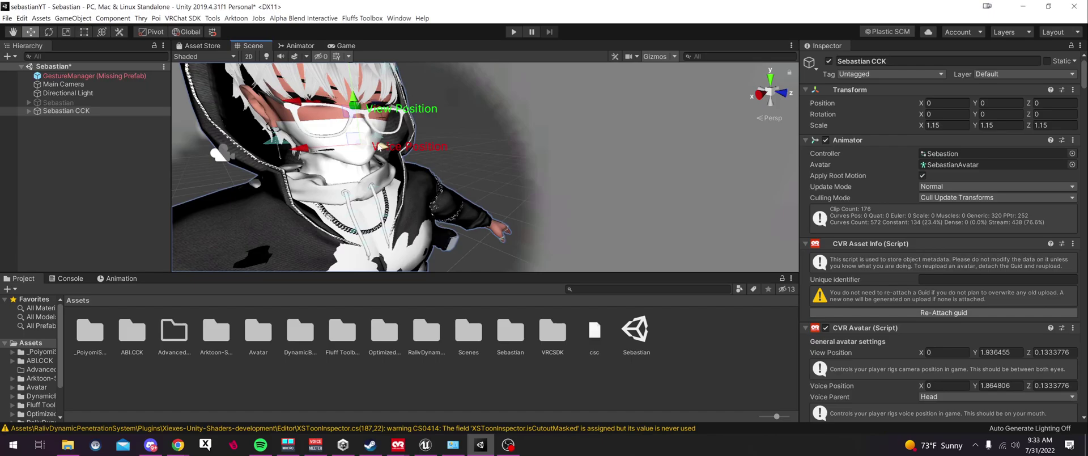
scroll(351, 170, "down", 1)
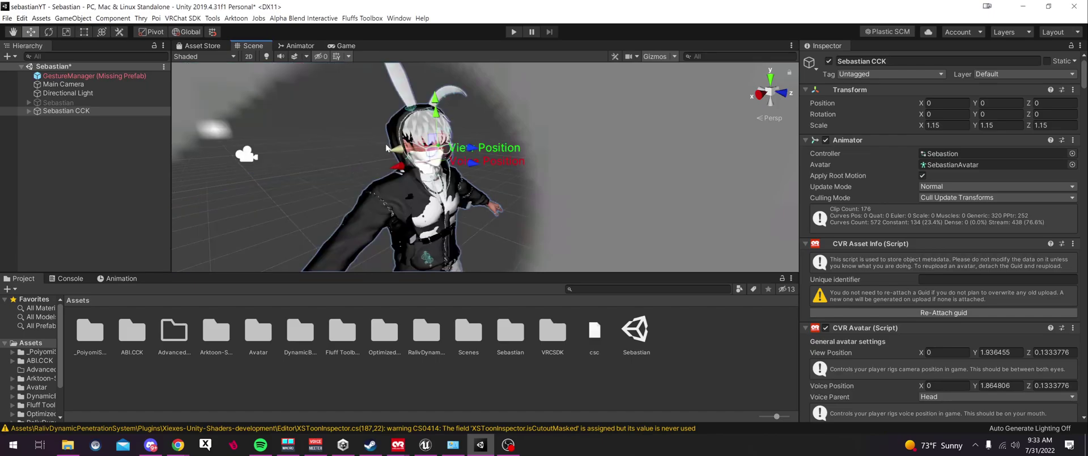
scroll(378, 145, "up", 1)
key("f")
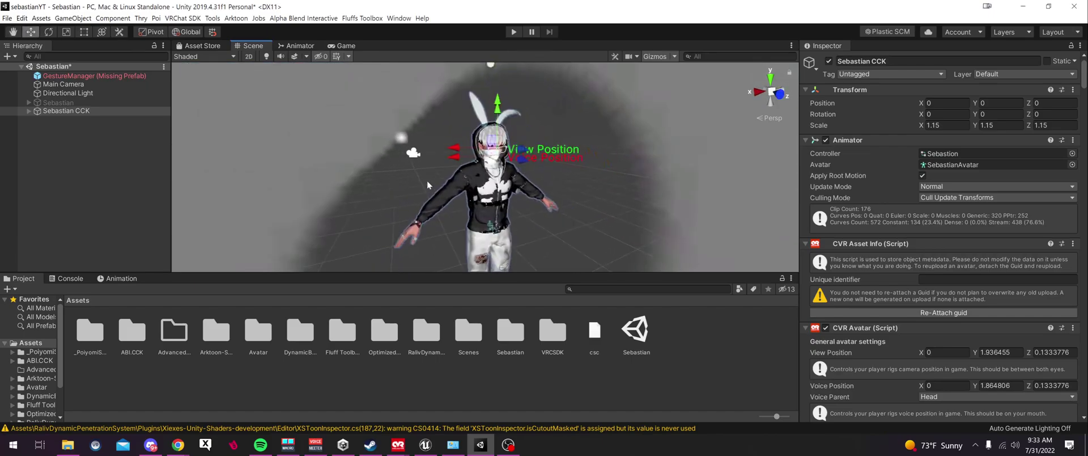
Convert Sebastian CCK's physics bones to dynamic bones with Fluff's converter, using the default values without replacing the original, and close the converter.
left_click(363, 18)
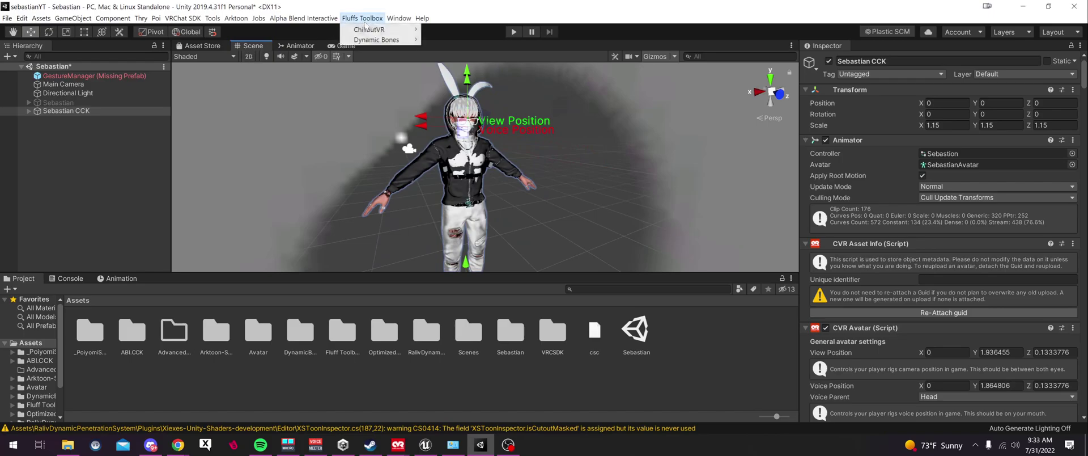
mouse_move(390, 41)
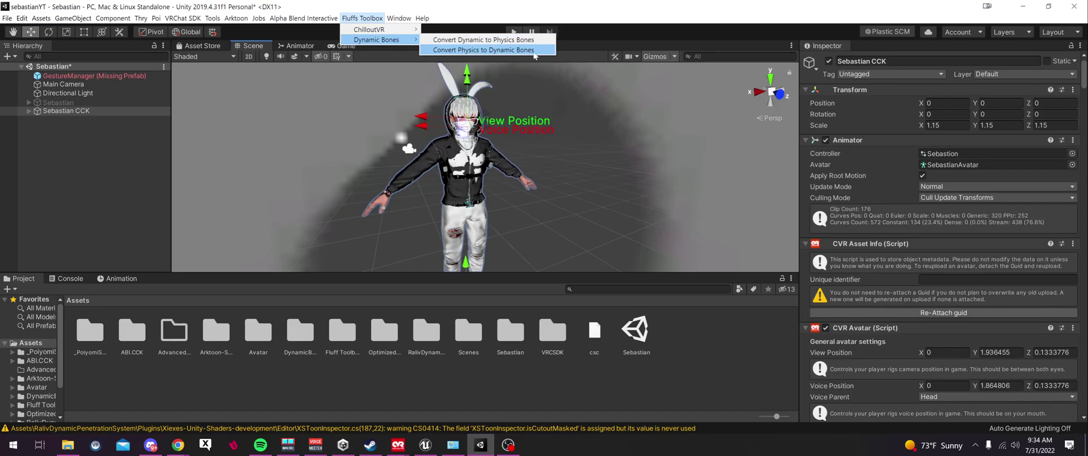
left_click(492, 50)
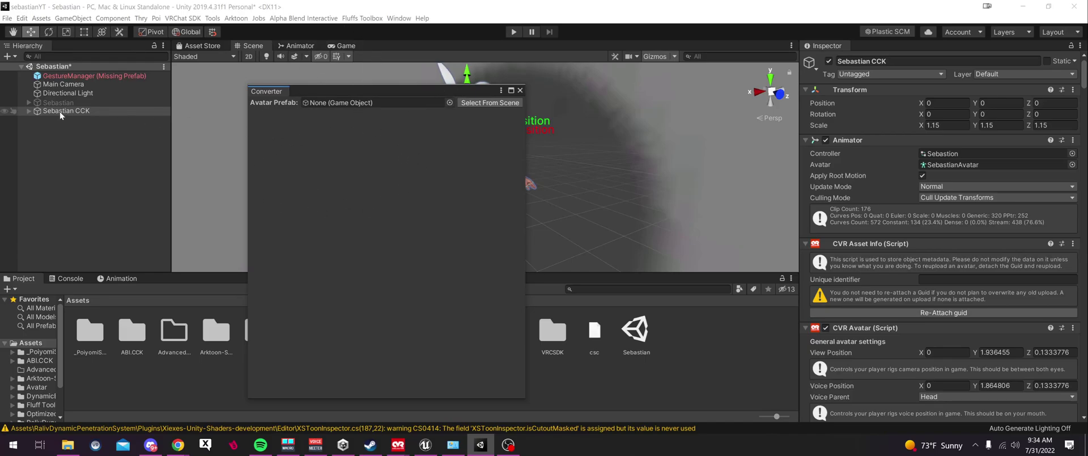
left_click_drag(59, 111, 335, 103)
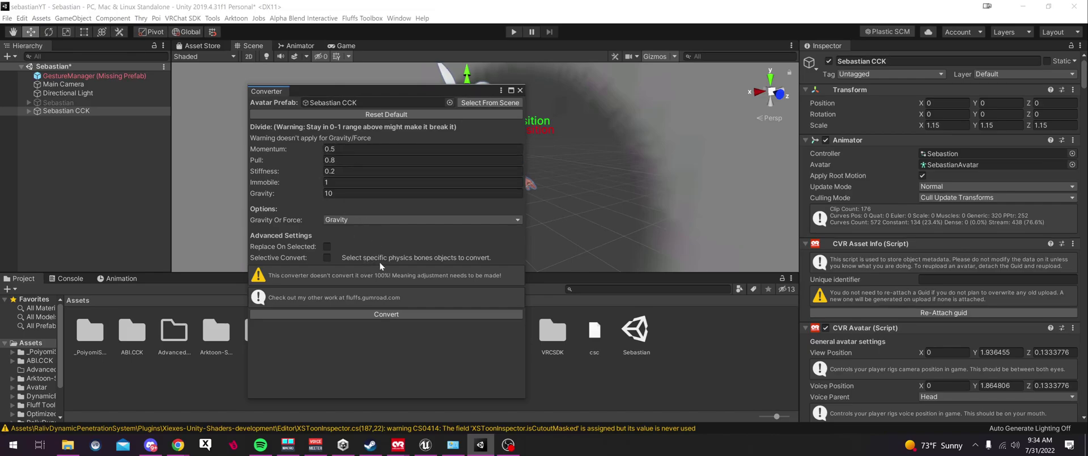
left_click(404, 312)
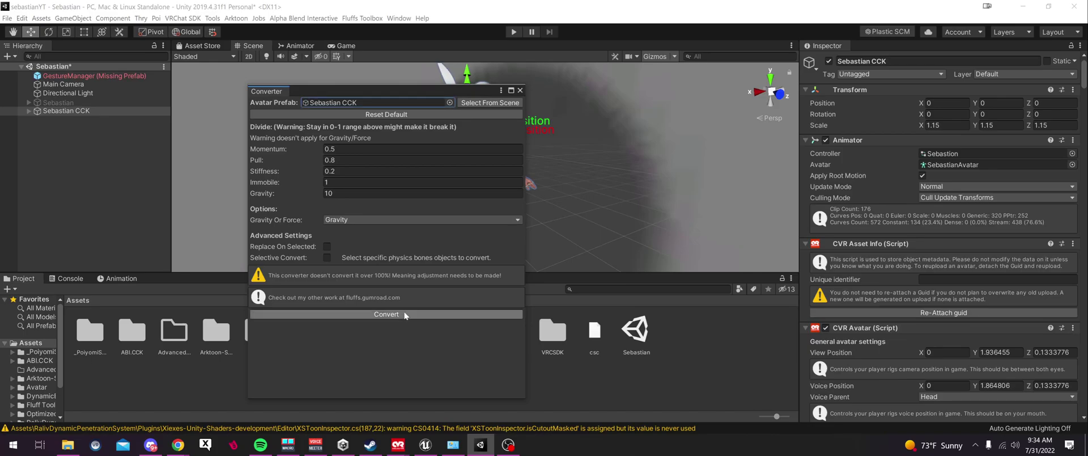
left_click(520, 90)
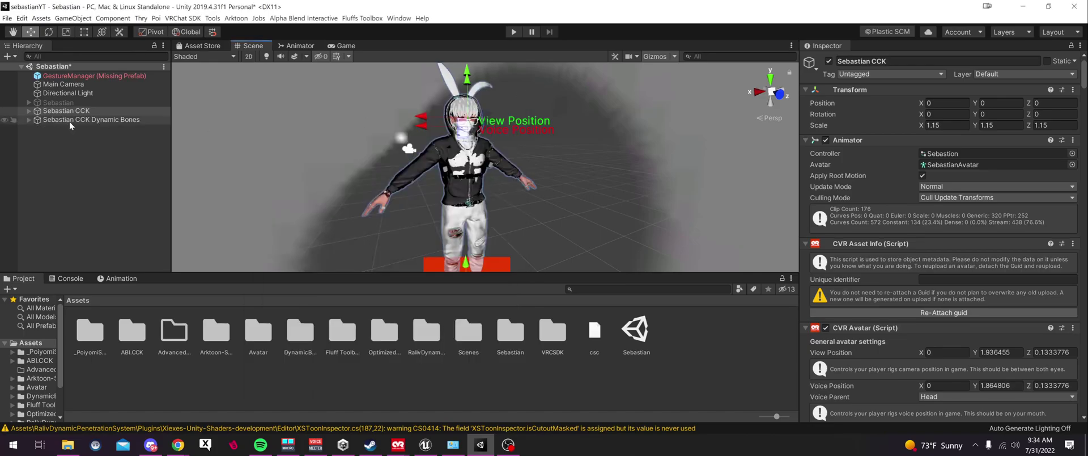
Delete the Sebastian CCK object from the scene, keeping the Sebastian CCK Dynamic Bones copy.
left_click(77, 119)
left_click(86, 114)
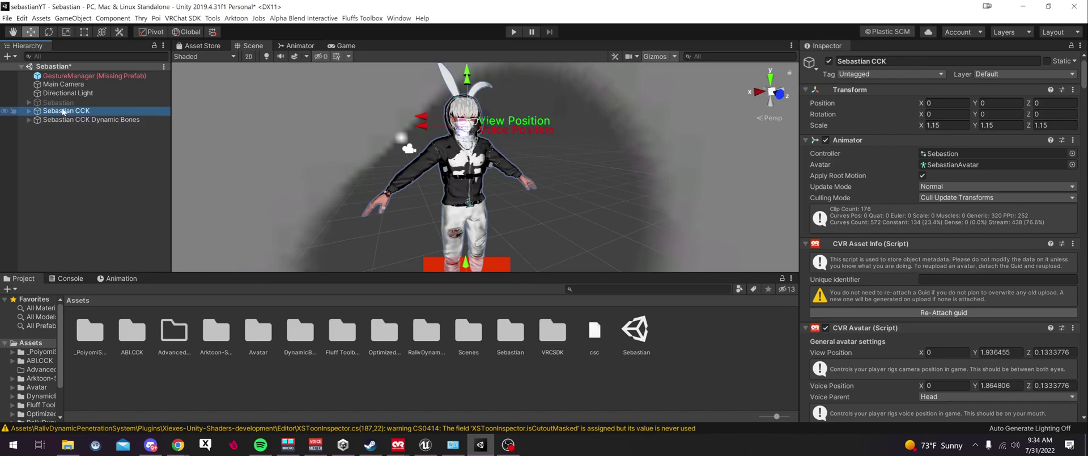
key("Delete")
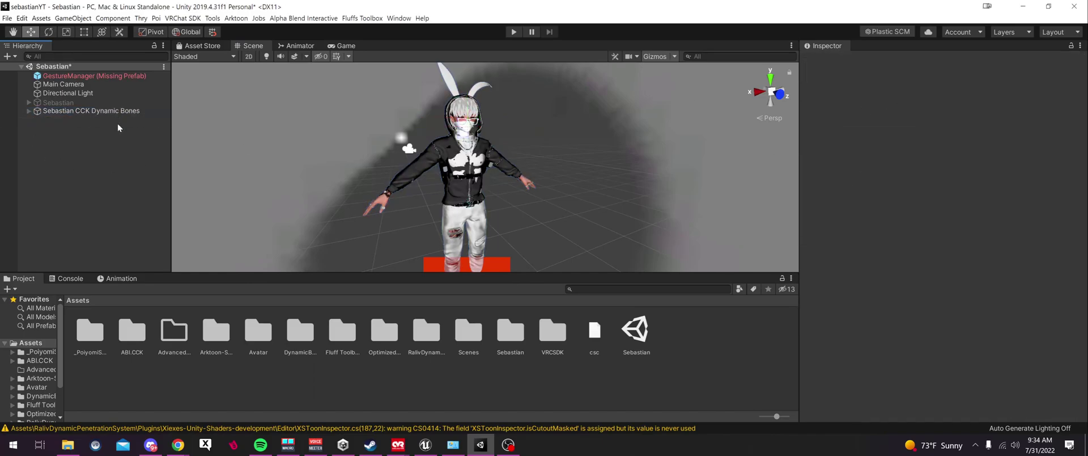
Inspect the Sebastian CCK Dynamic Bones avatar, checking its head, body and child objects.
left_click(104, 114)
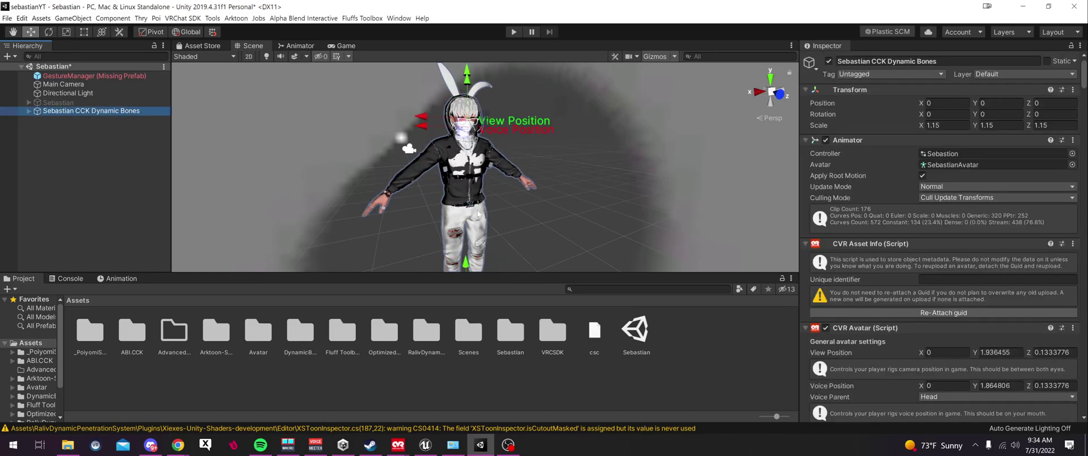
scroll(478, 214, "up", 3)
middle_click_drag(496, 142, 516, 216)
scroll(495, 178, "up", 5)
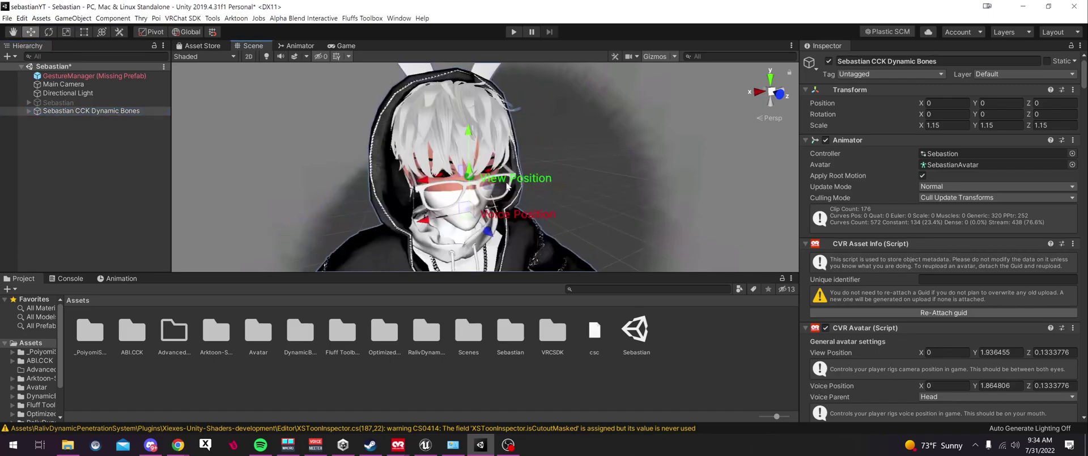
right_click_drag(495, 179, 532, 183)
middle_click_drag(501, 185, 549, 185)
scroll(548, 185, "down", 5)
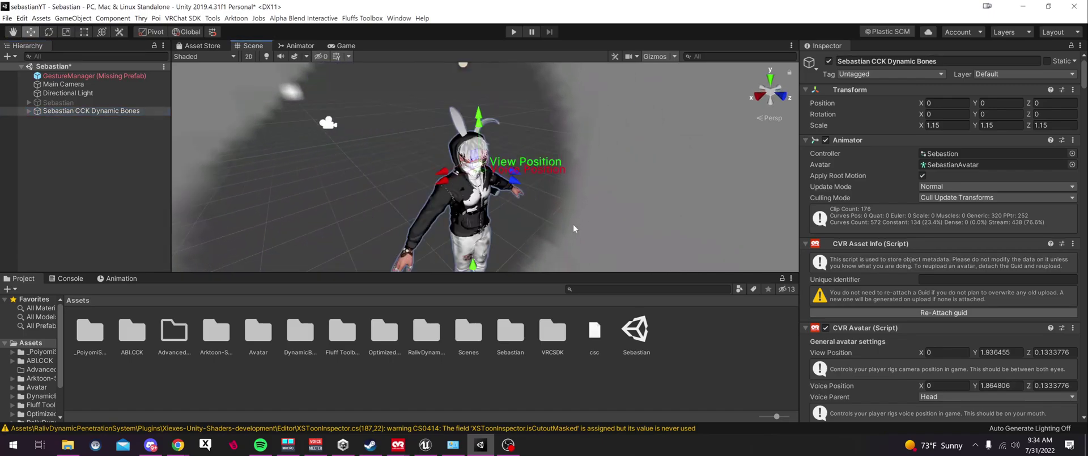
left_click(29, 111)
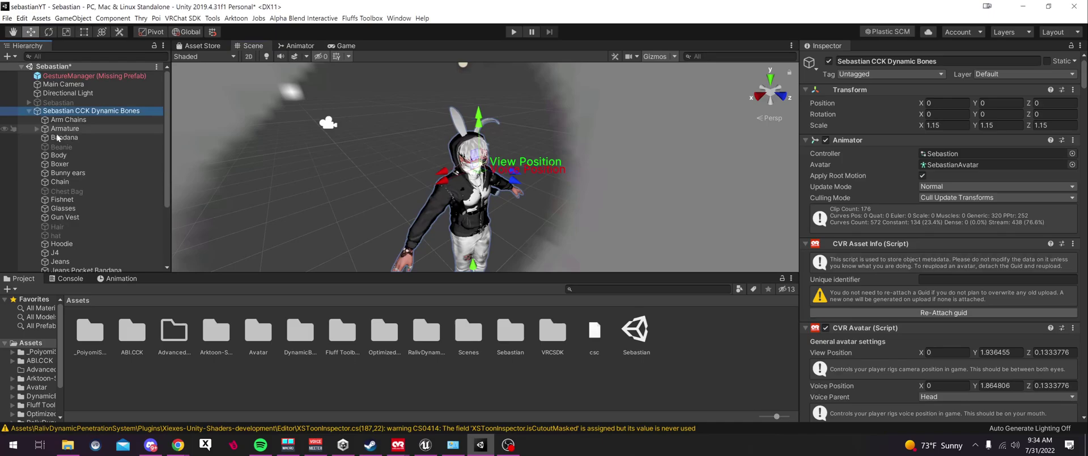
left_click(29, 111)
right_click_drag(294, 170, 253, 149)
middle_click_drag(338, 158, 235, 139)
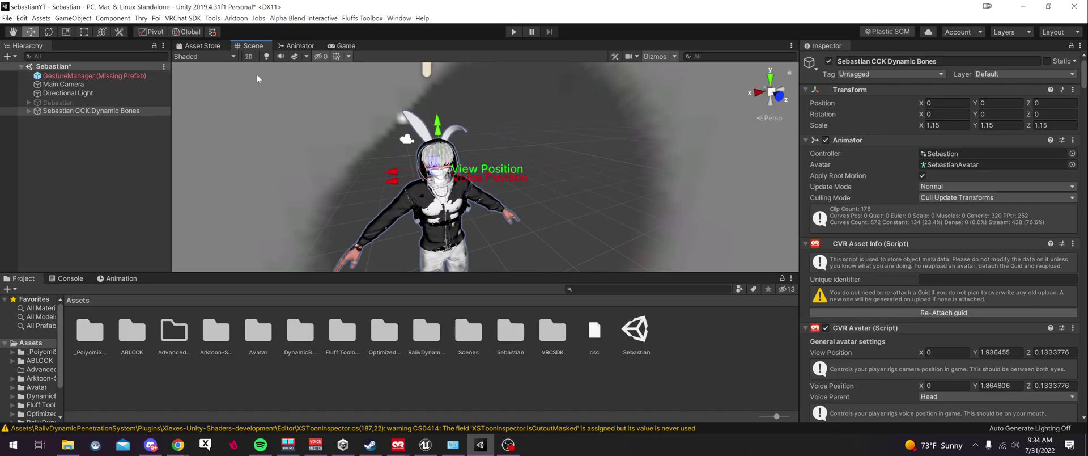
middle_click_drag(484, 196, 456, 134)
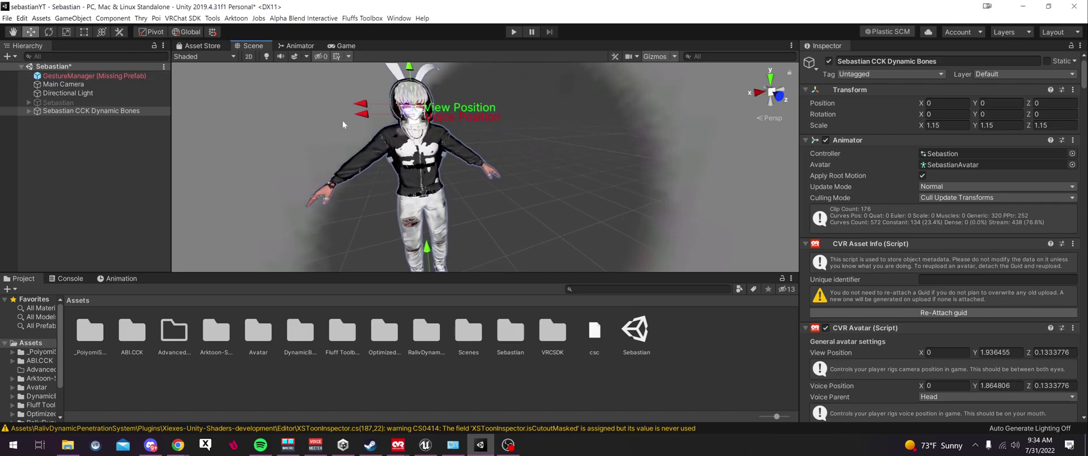
Log out of the stored account in Alpha Blend Interactive's CCK control panel and enter the account username for re-authentication.
left_click(280, 21)
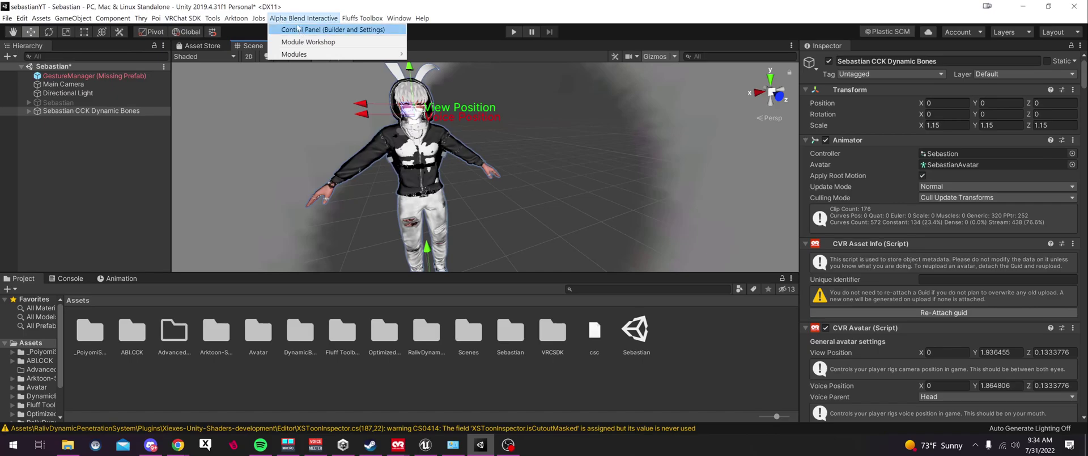
left_click(323, 30)
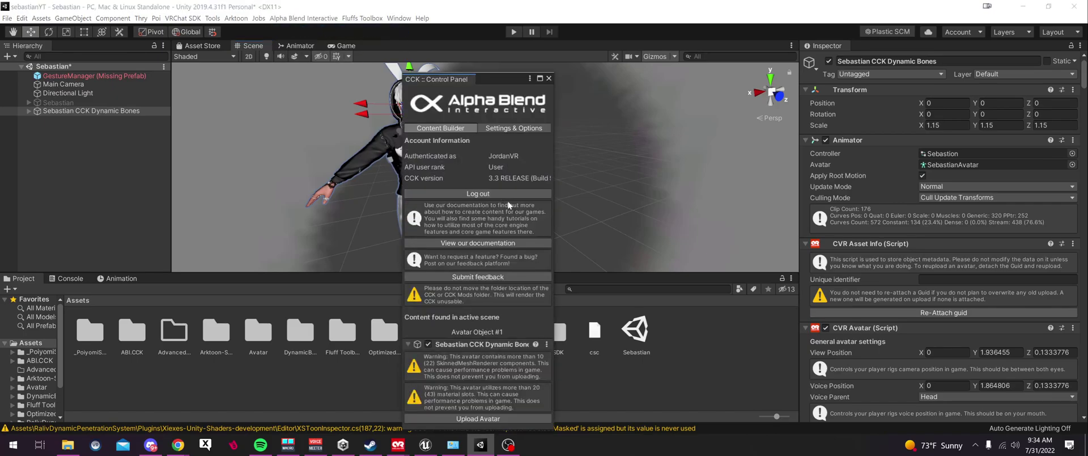
left_click(489, 194)
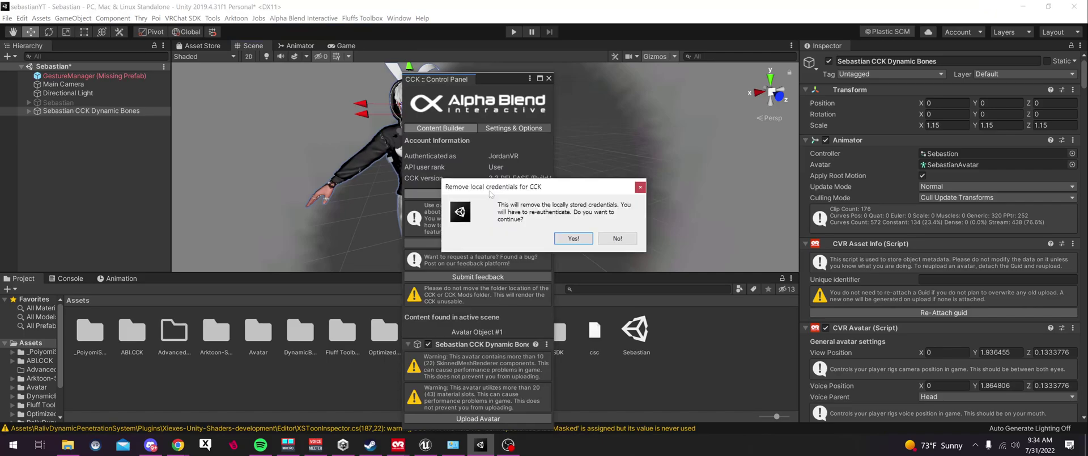
left_click(562, 237)
type("JordanVR")
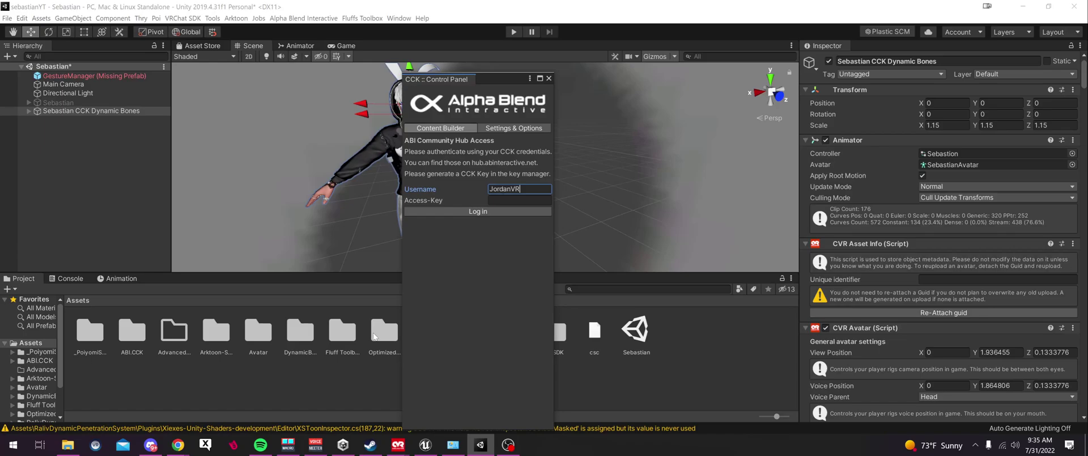
Switch to Chrome and copy the ABI Content Creation Kit Master Key from the ABI hub profile's Access Key Management section.
mouse_move(178, 445)
left_click(220, 420)
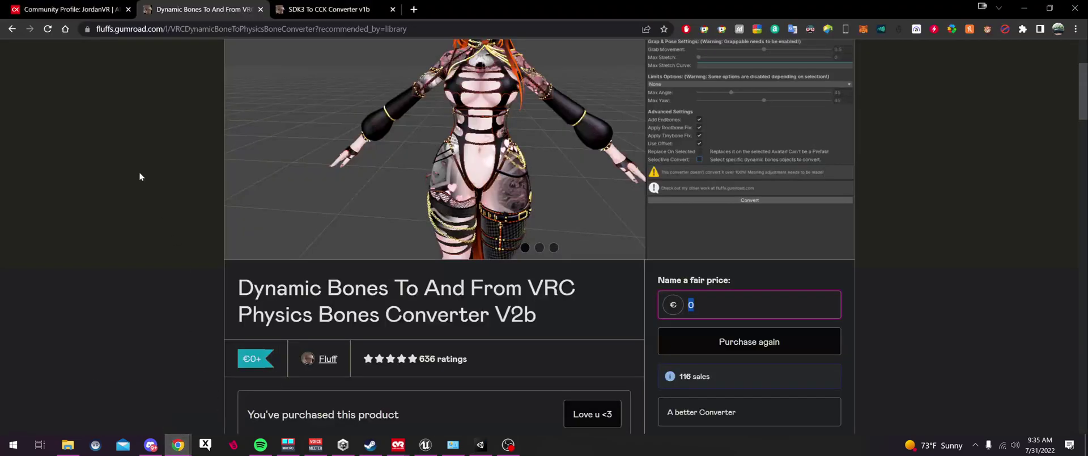
left_click(72, 11)
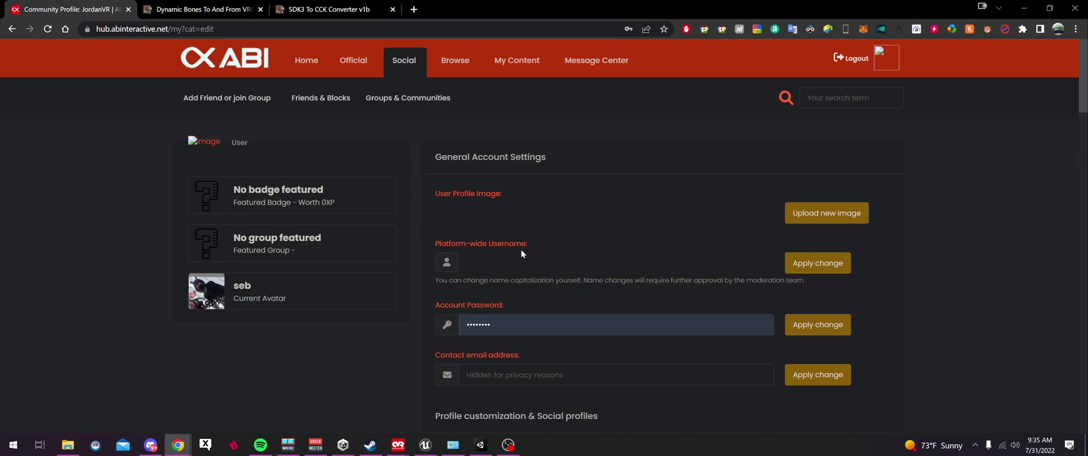
scroll(521, 249, "down", 10)
scroll(645, 253, "down", 3)
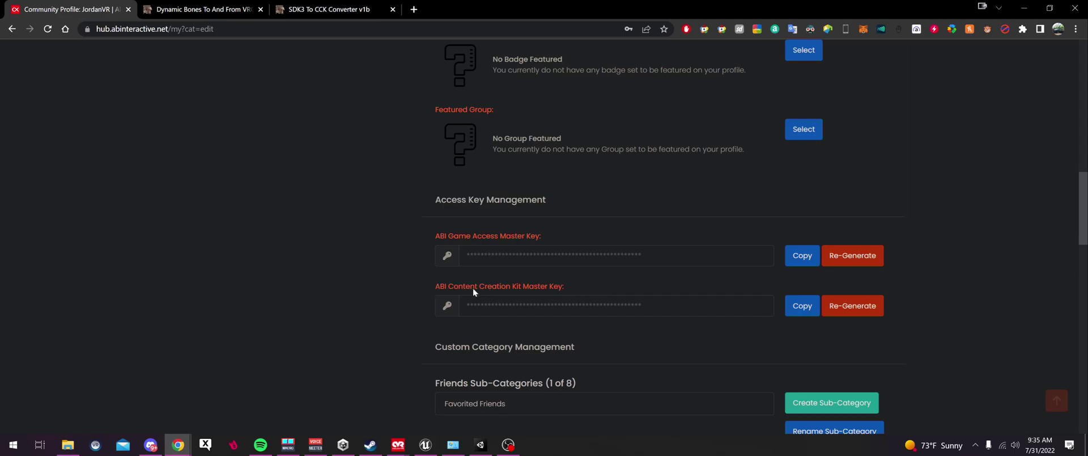
left_click(796, 309)
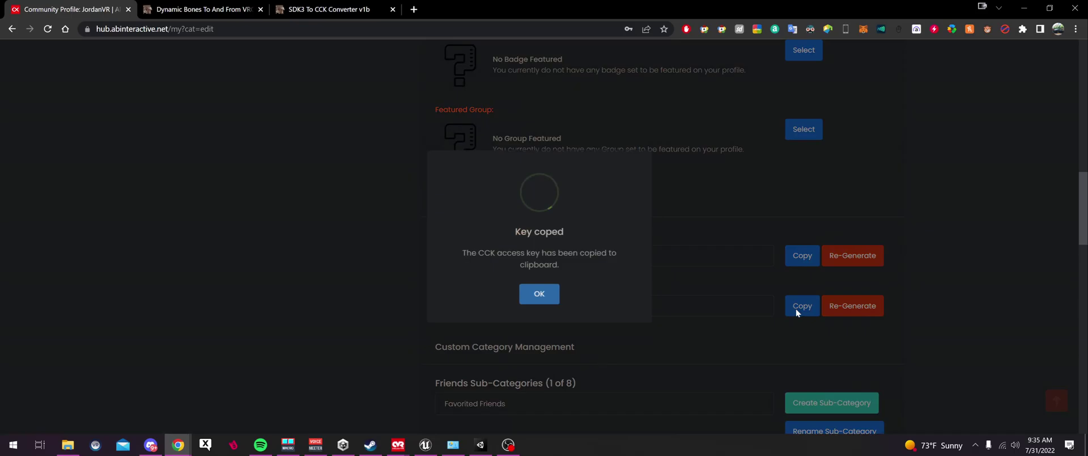
left_click(538, 295)
Switch back to Unity and paste the copied CCK access key into the control panel's Access-Key field.
left_click(480, 444)
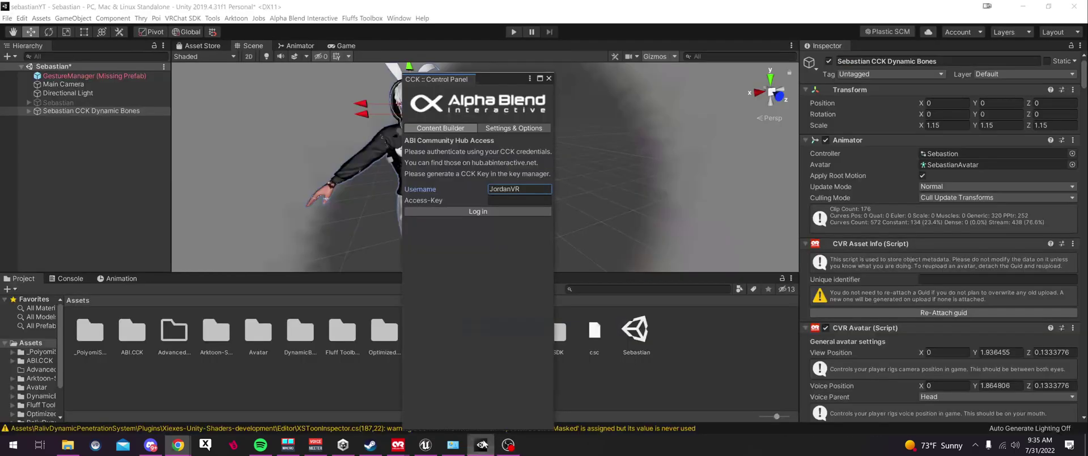
left_click(508, 202)
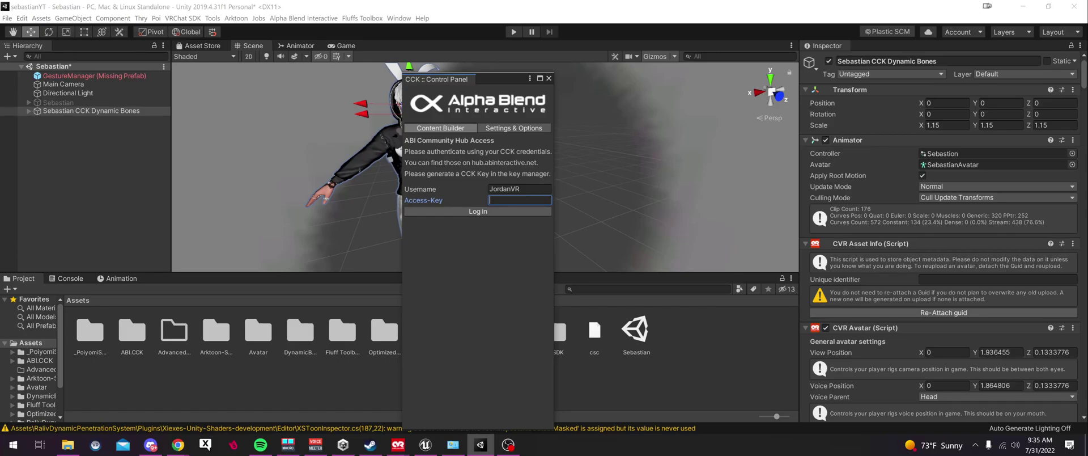
right_click(505, 201)
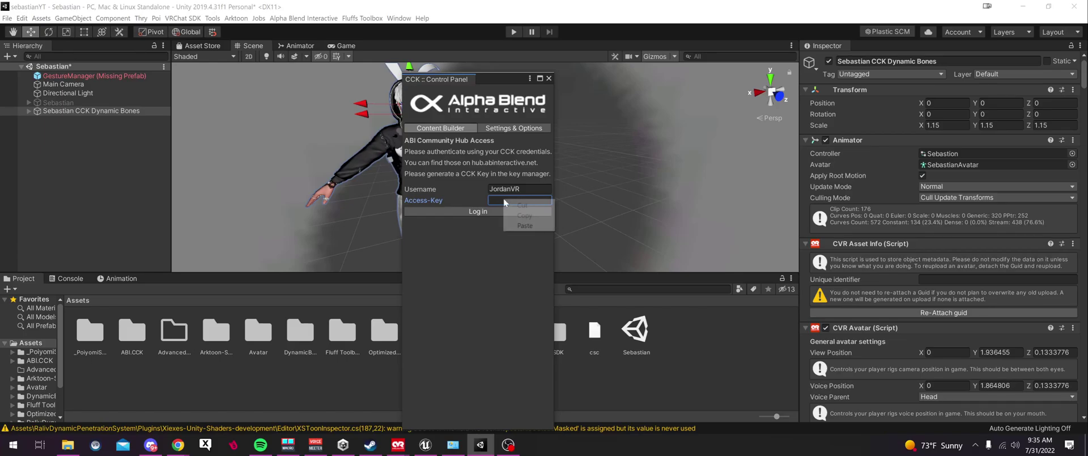
left_click(524, 226)
Switch to Chrome, copy the ABI Content Creation Kit Master Key again from the hub profile, and return to Unity.
mouse_move(165, 447)
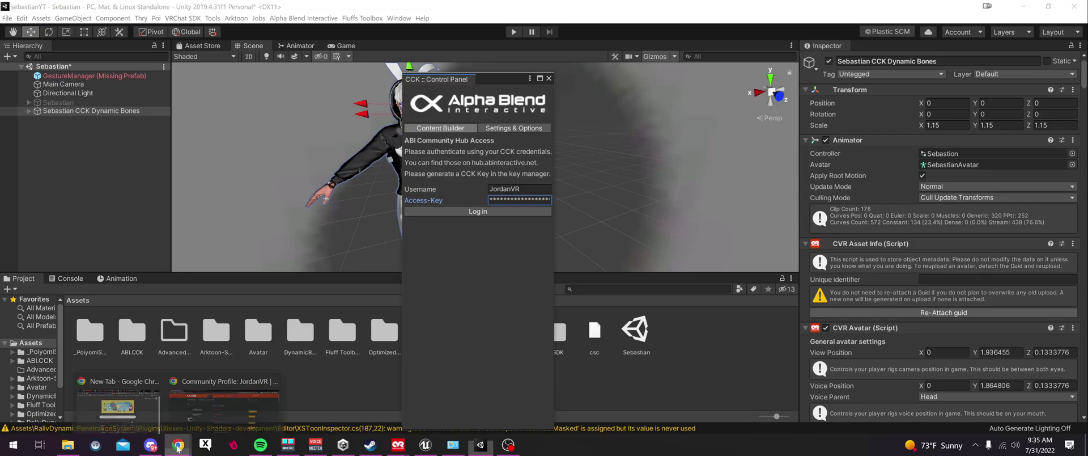
left_click(231, 410)
scroll(717, 335, "down", 5)
scroll(719, 332, "down", 6)
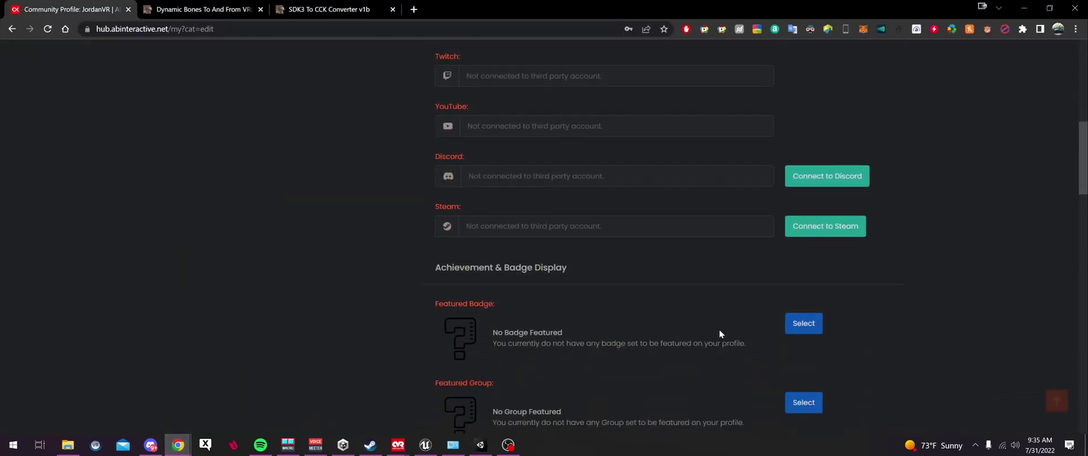
left_click(795, 363)
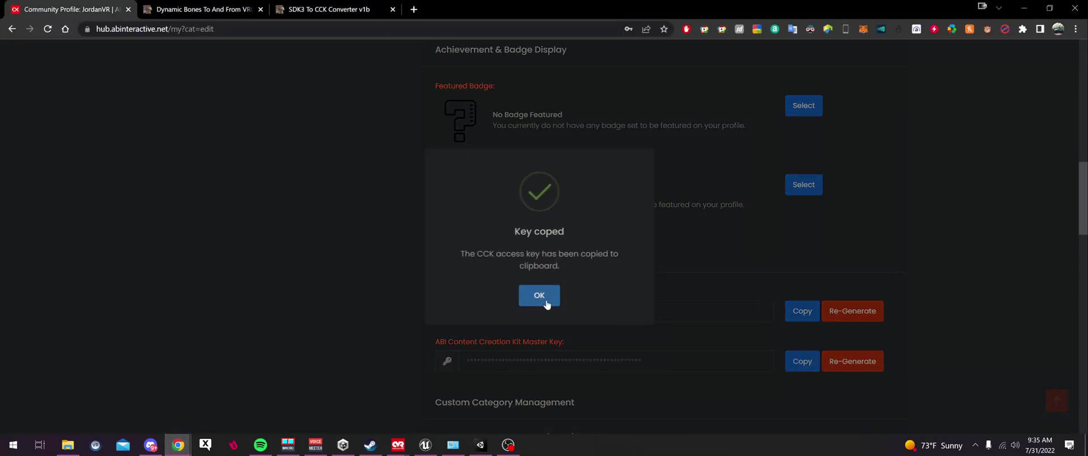
left_click(539, 294)
left_click(480, 444)
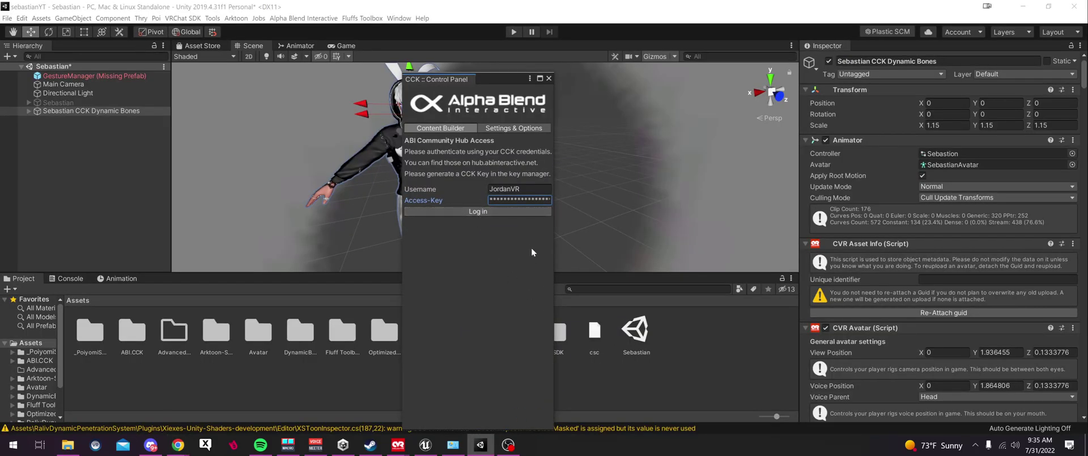
Log in to the CCK control panel with the account username and the copied access key, and move the panel off the avatar.
left_click(478, 211)
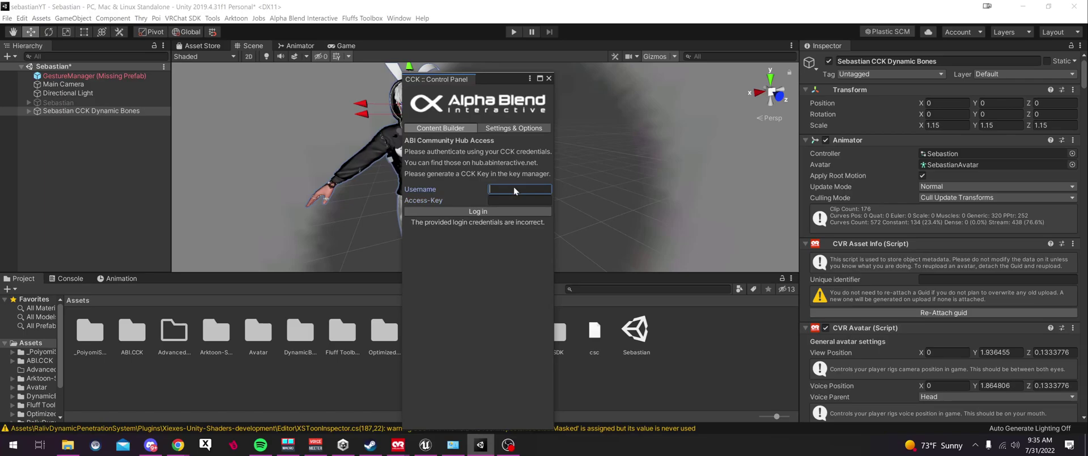
type("JordanVR")
left_click(508, 200)
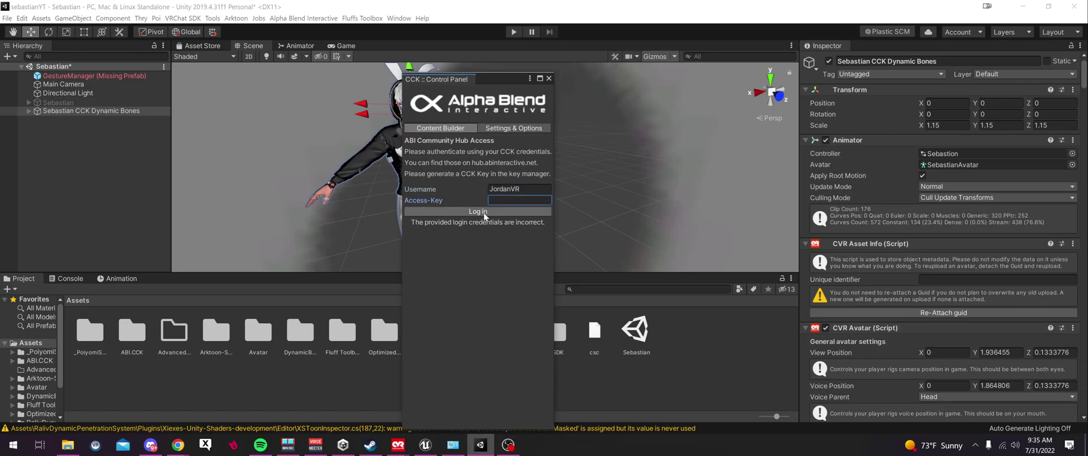
left_click(484, 214)
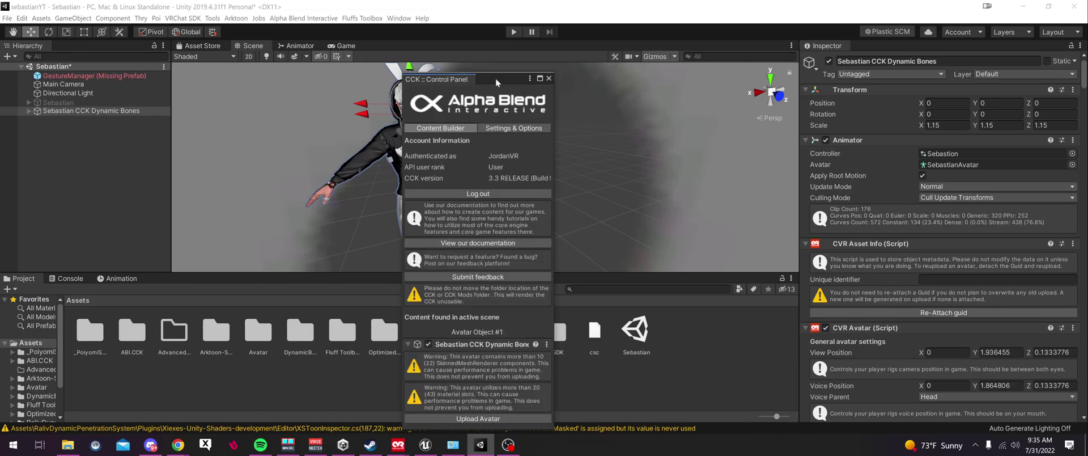
left_click_drag(502, 77, 869, 50)
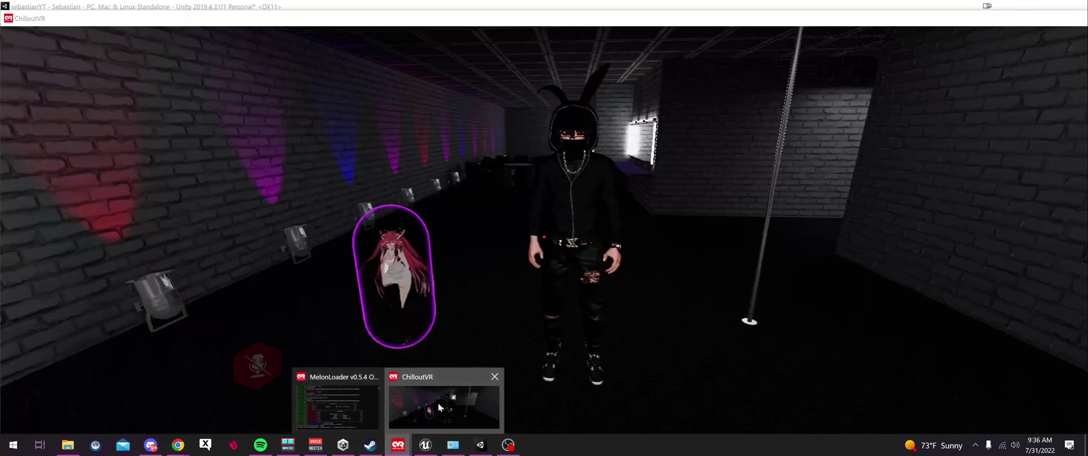
Switch to ChilloutVR and walk closer to the mirror to view the avatar.
left_click(441, 407)
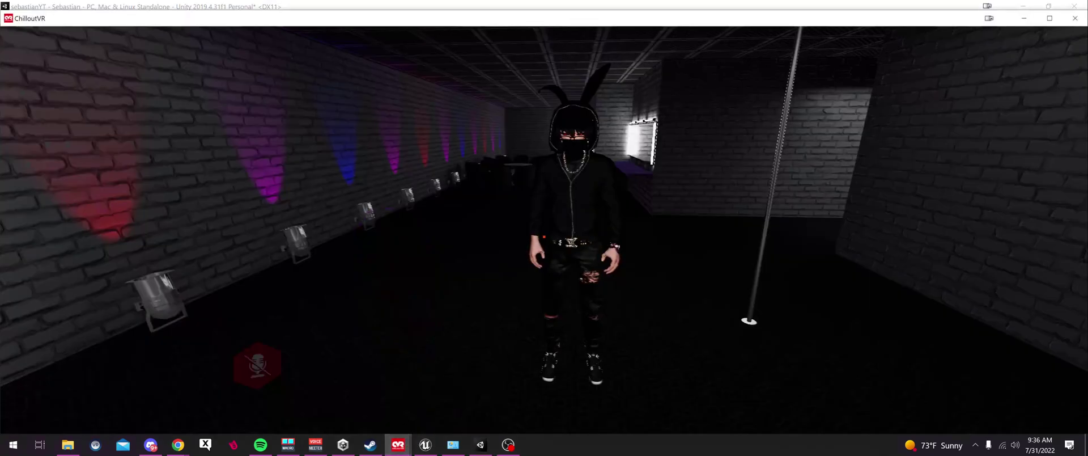
key("w")
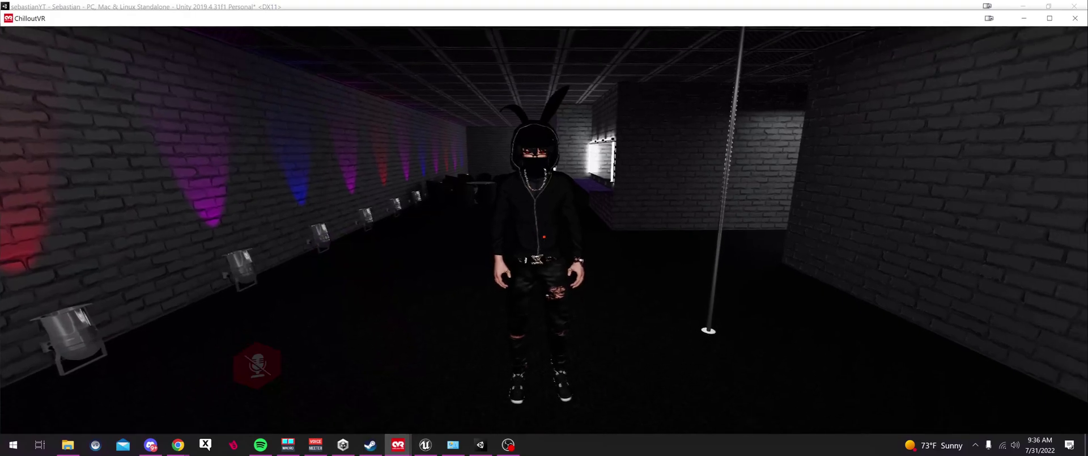
key("w")
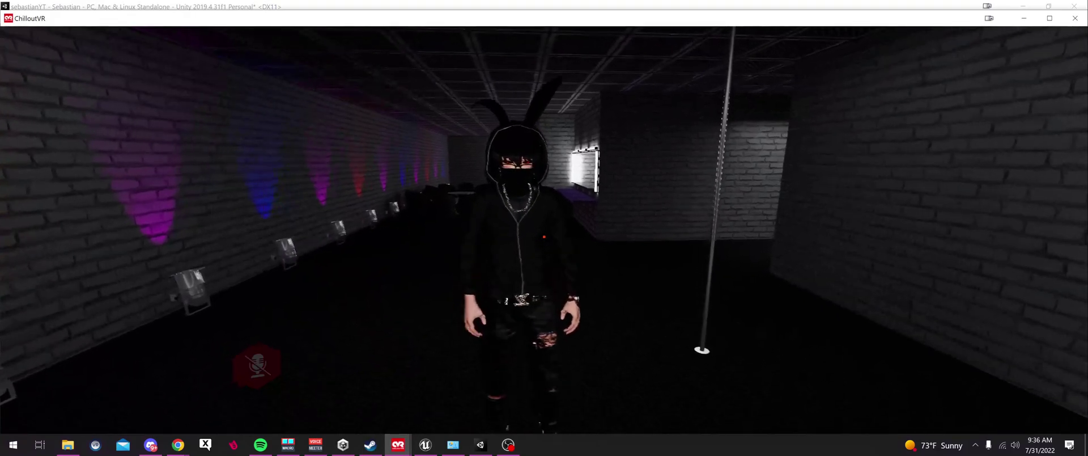
key("Escape")
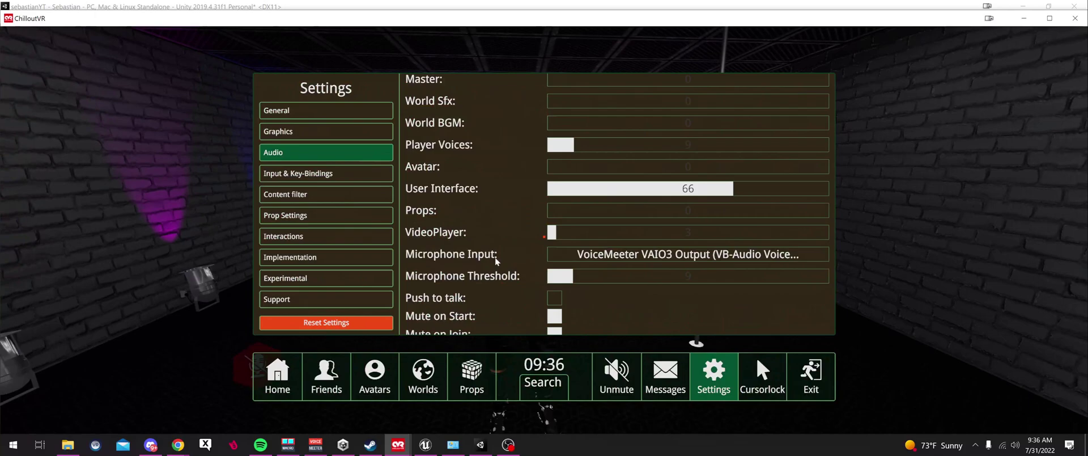
key("Escape")
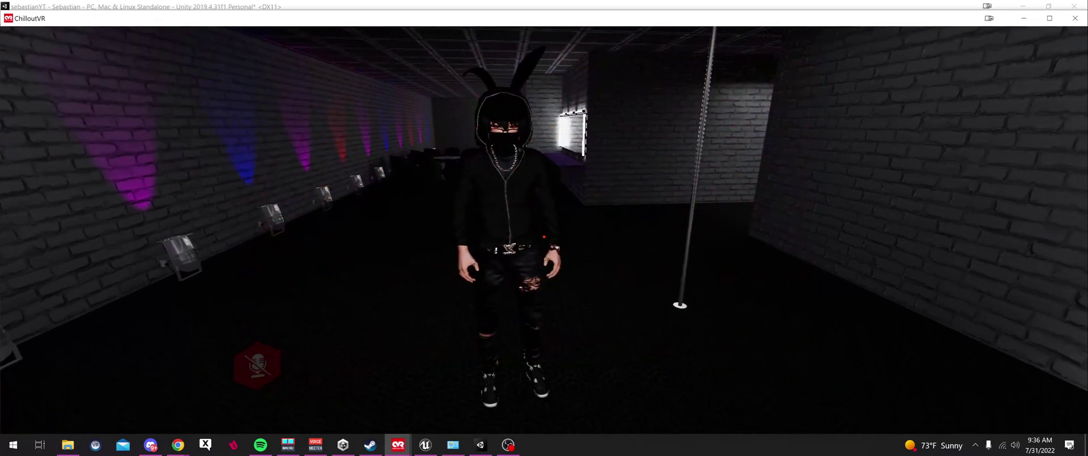
Review the avatar's clothing toggles and material swap sliders in the main menu's advanced avatar settings.
key("Tab")
left_click(464, 350)
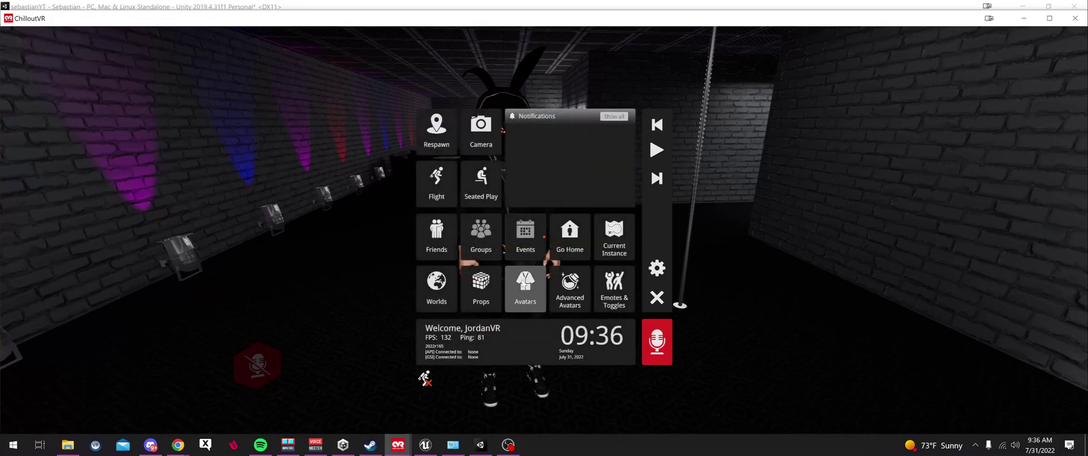
key("Tab")
key("Escape")
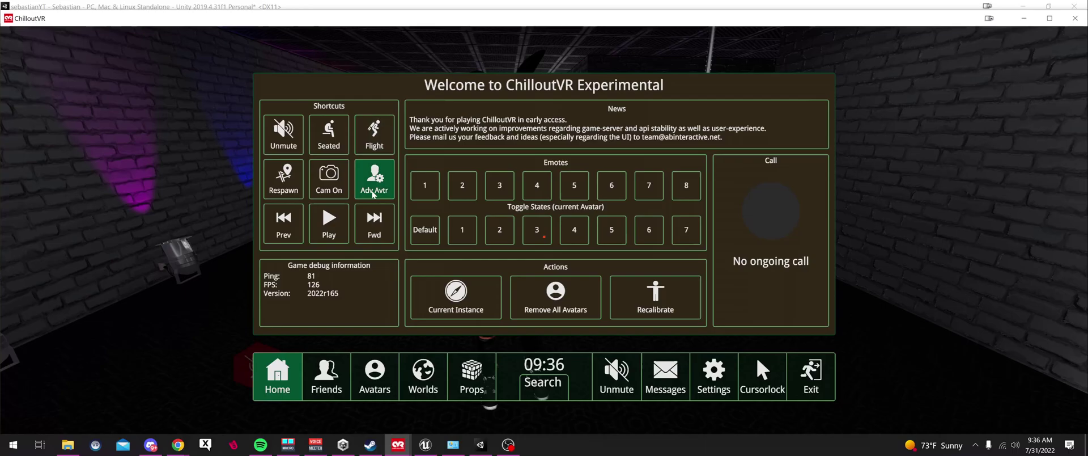
left_click(373, 191)
scroll(506, 247, "down", 5)
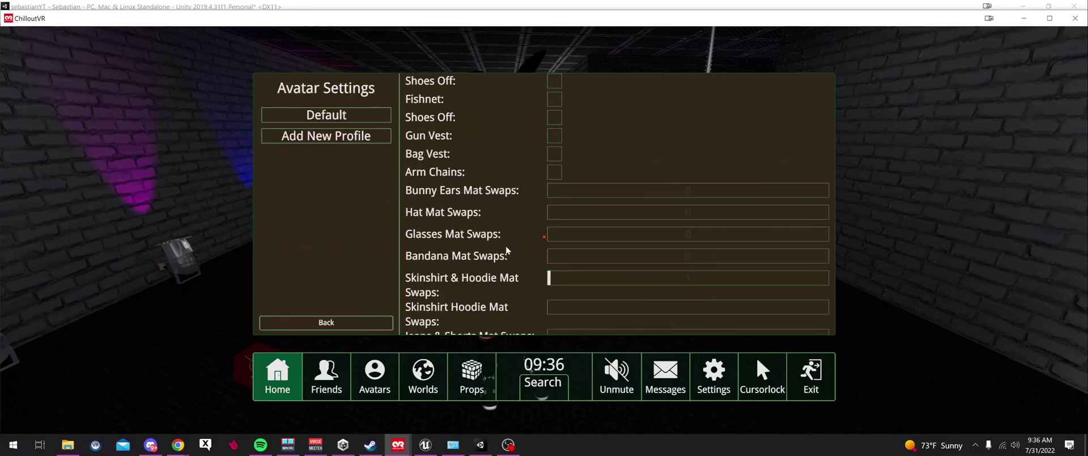
scroll(507, 249, "down", 3)
key("Escape")
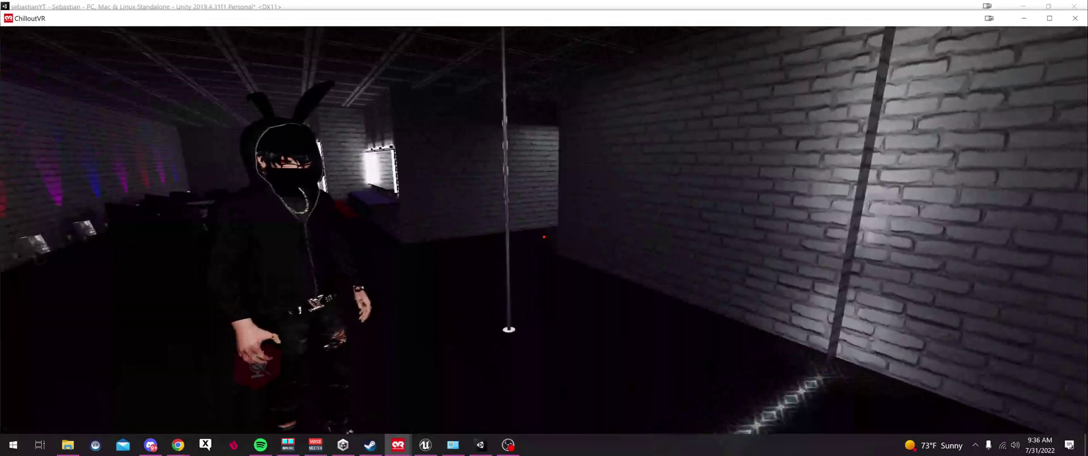
Open Advanced Avatars in the quick menu, try the accessory toggles and enable the Hoodie toggle.
key("Tab")
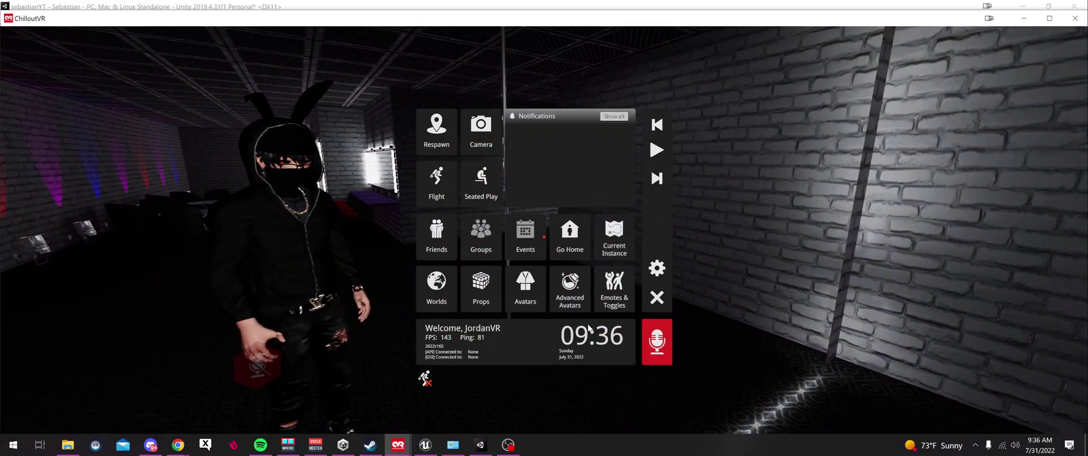
left_click(571, 290)
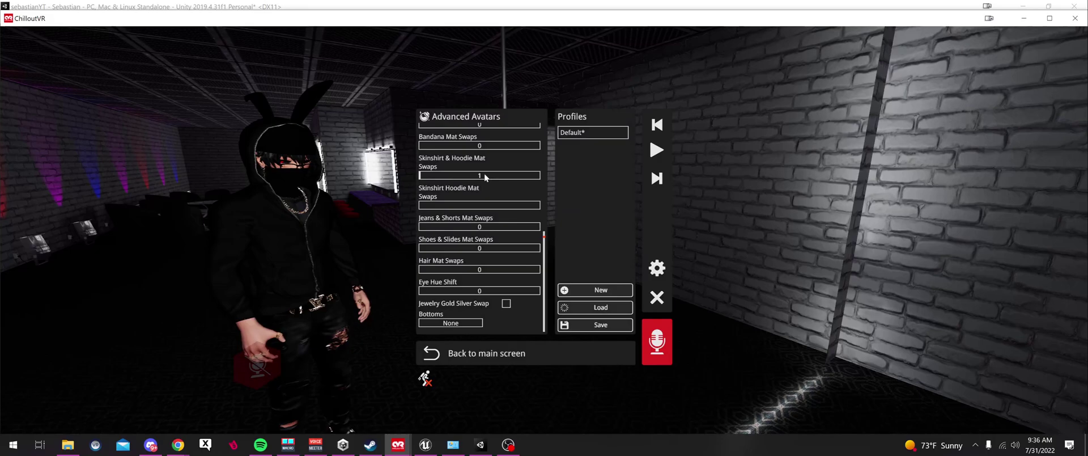
scroll(484, 172, "up", 8)
left_click(506, 128)
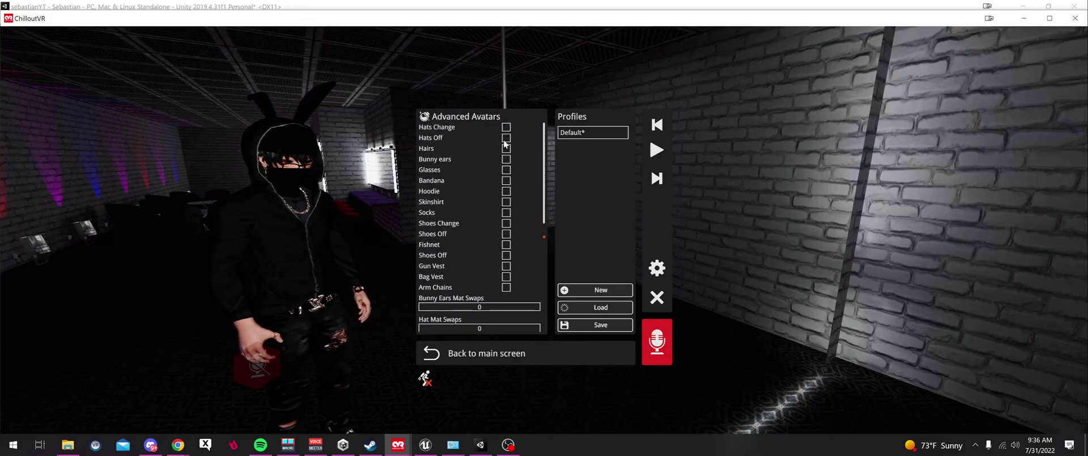
left_click(506, 140)
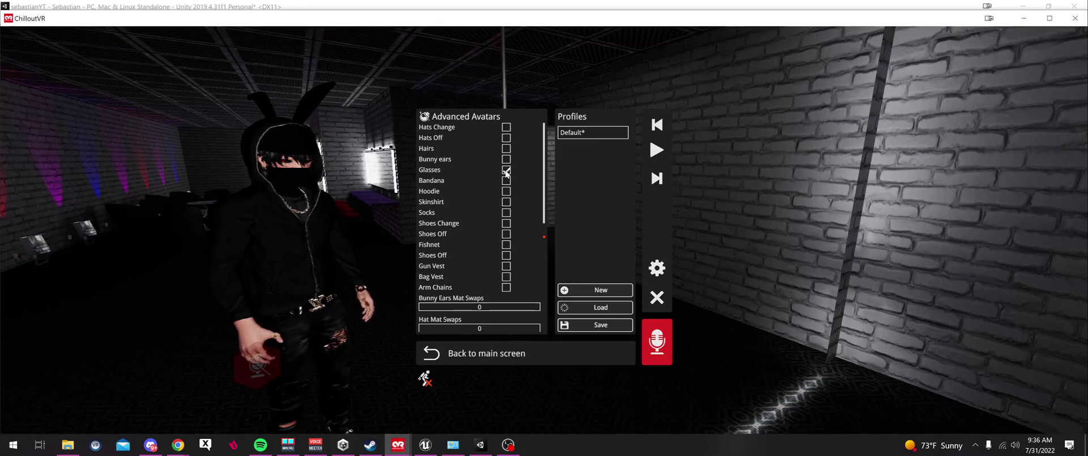
scroll(505, 249, "down", 1)
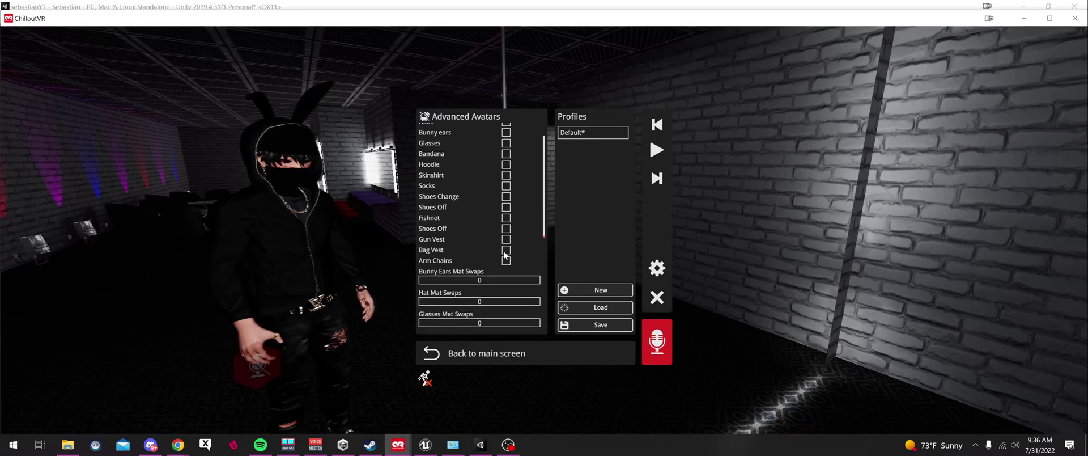
left_click(507, 165)
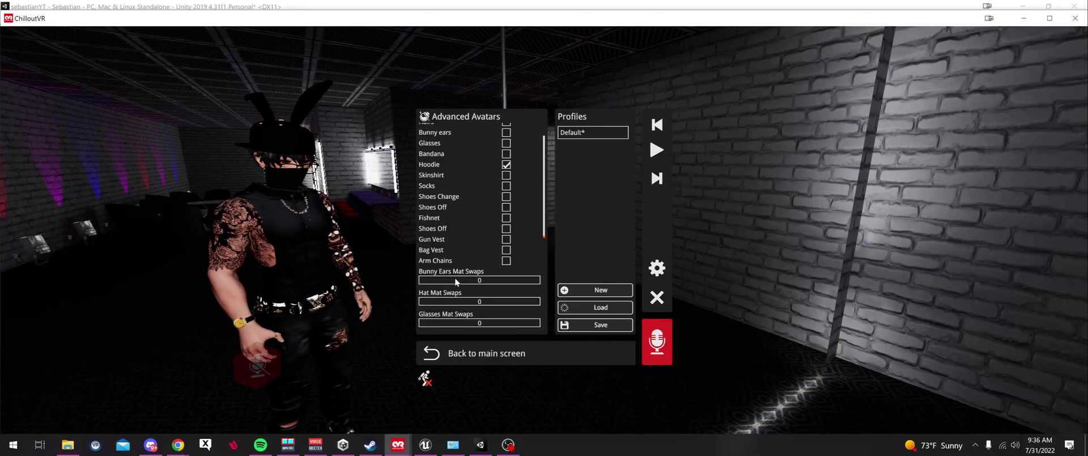
Enable the Bunny ears toggle and set Bunny Ears Mat Swaps to about 53 and Bandana Mat Swaps to 77.
left_click_drag(455, 279, 483, 275)
scroll(471, 227, "up", 2)
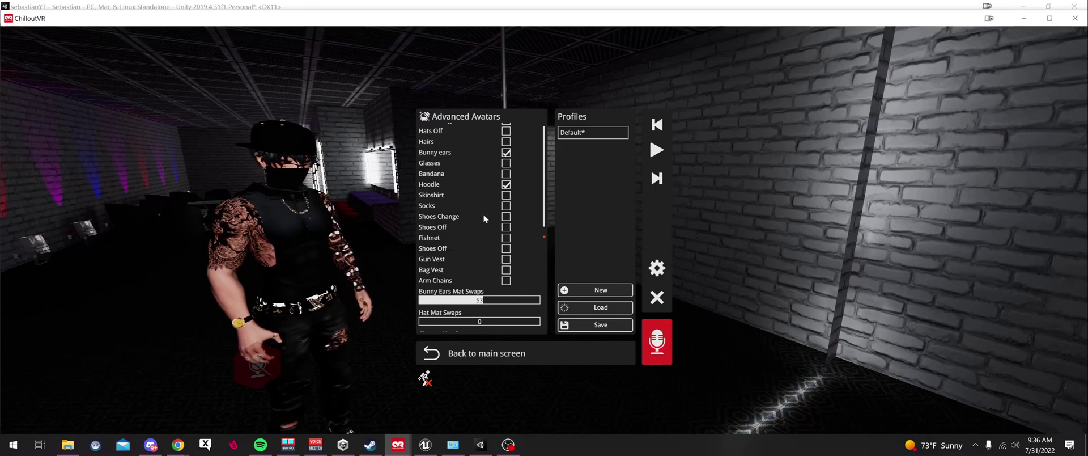
scroll(482, 214, "down", 5)
left_click_drag(448, 217, 511, 212)
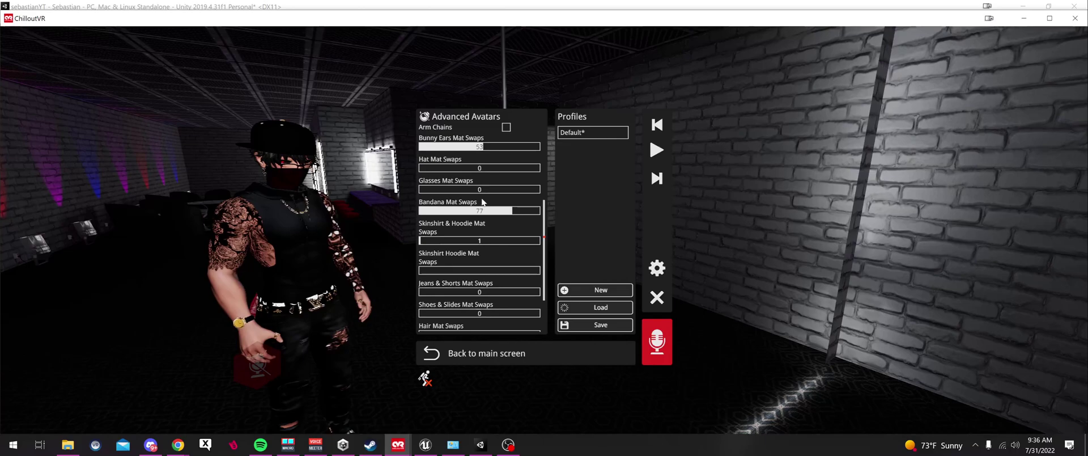
Set Glasses Mat Swaps to 73 and Jeans & Shorts Mat Swaps to 75.
left_click_drag(445, 189, 504, 172)
scroll(437, 279, "down", 2)
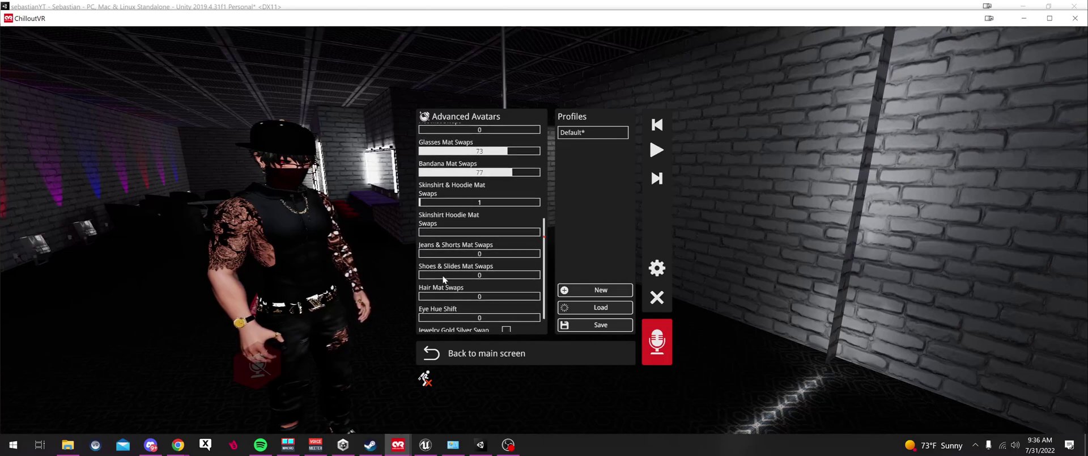
left_click_drag(431, 223, 511, 233)
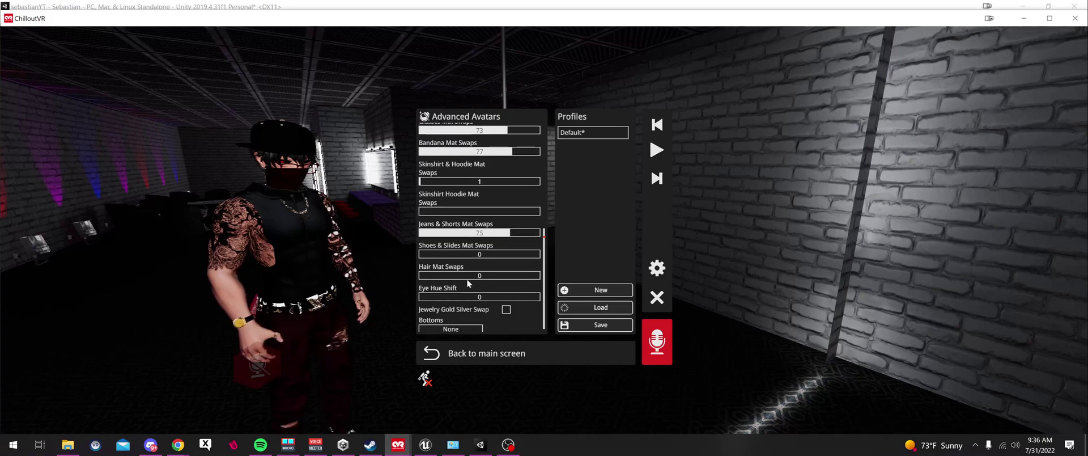
scroll(502, 312, "down", 1)
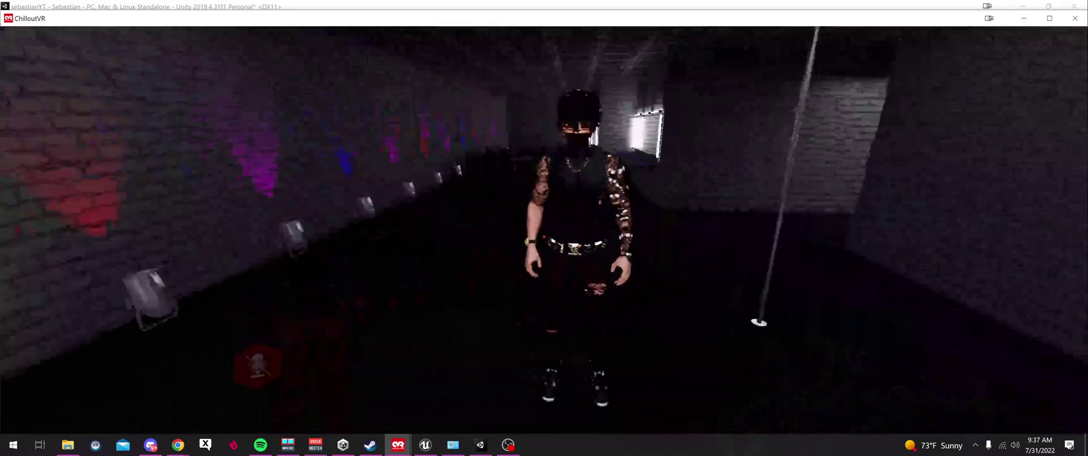
Move around in front of the mirror to examine the avatar's changed outfit from several distances.
key("s")
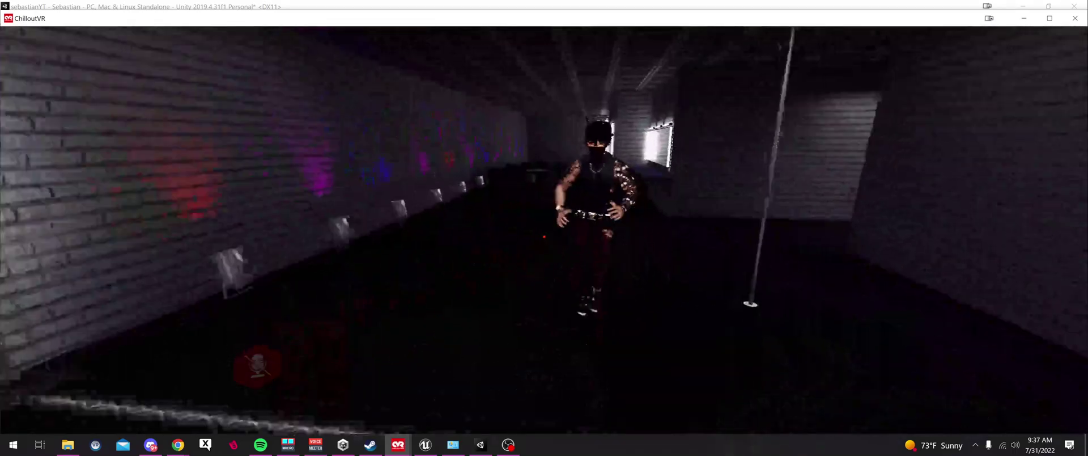
key("w")
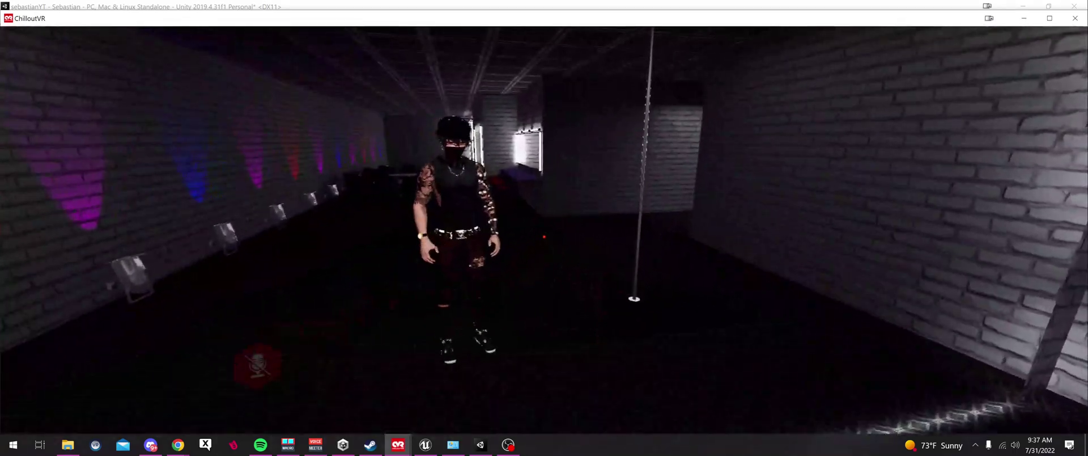
key("w")
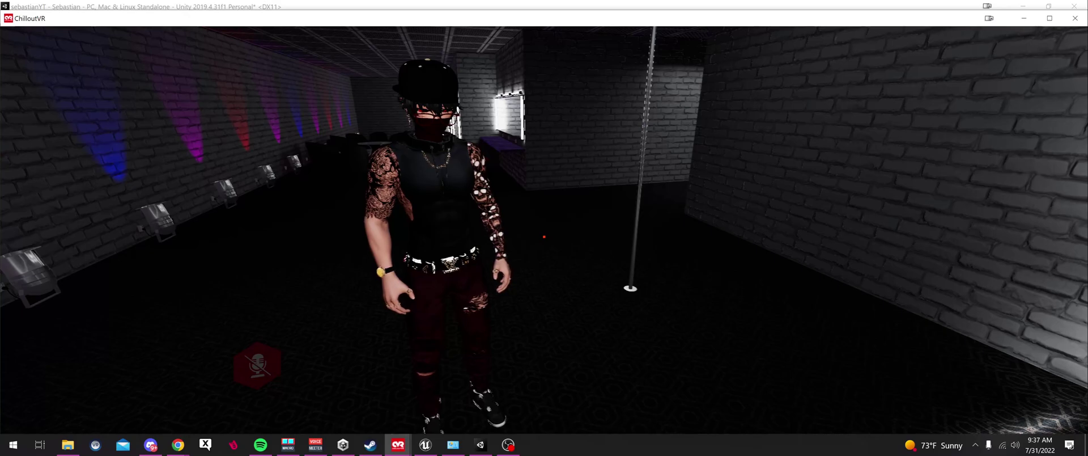
key("w")
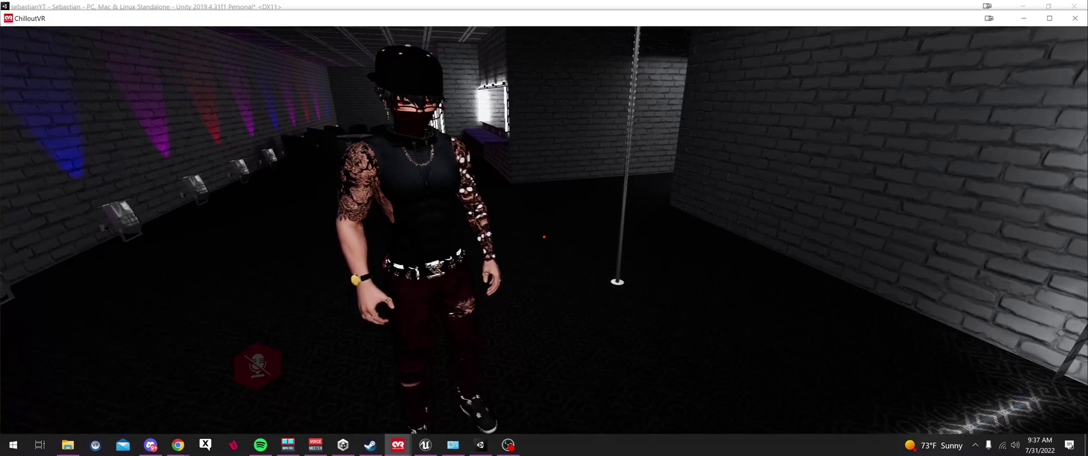
key("w")
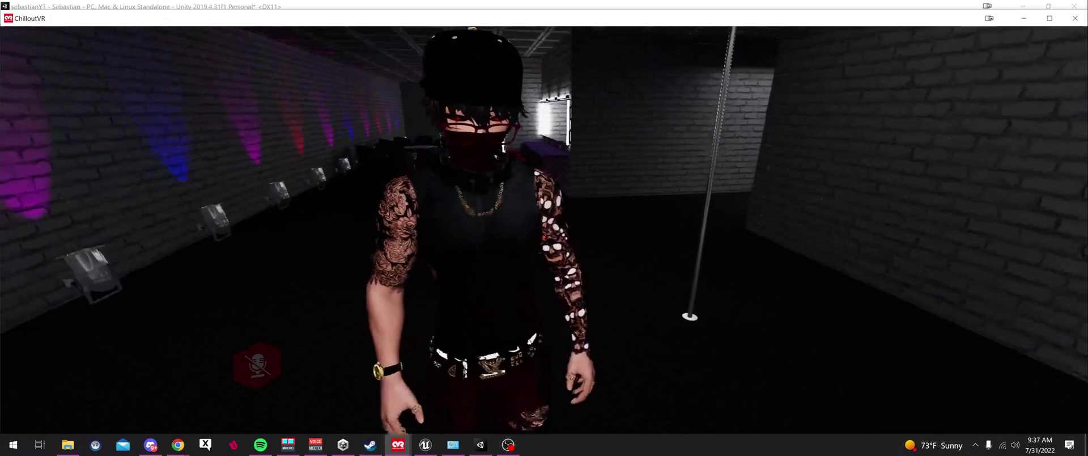
key("d")
key("s")
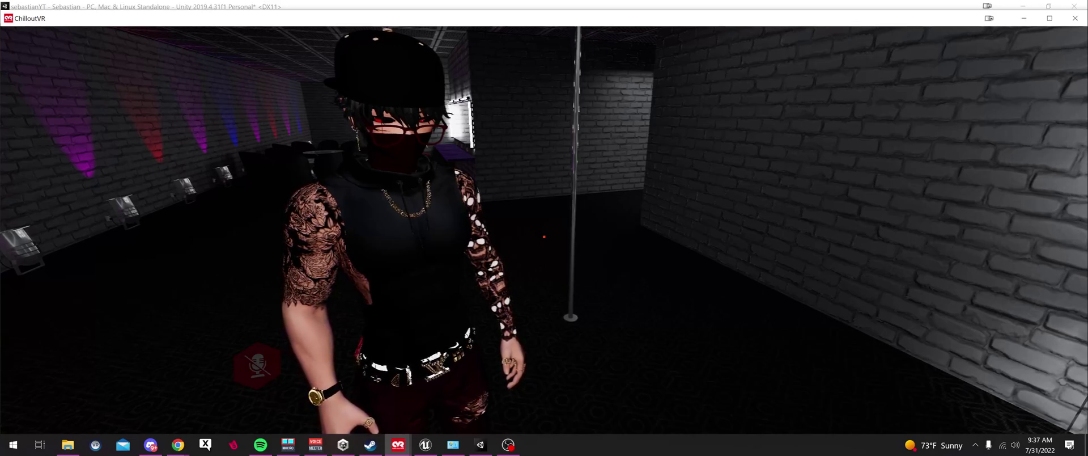
key("super")
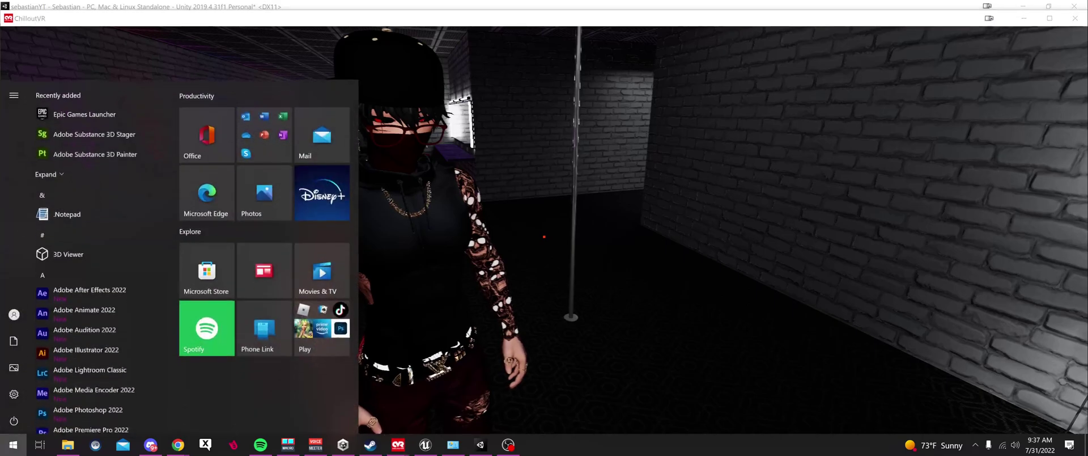